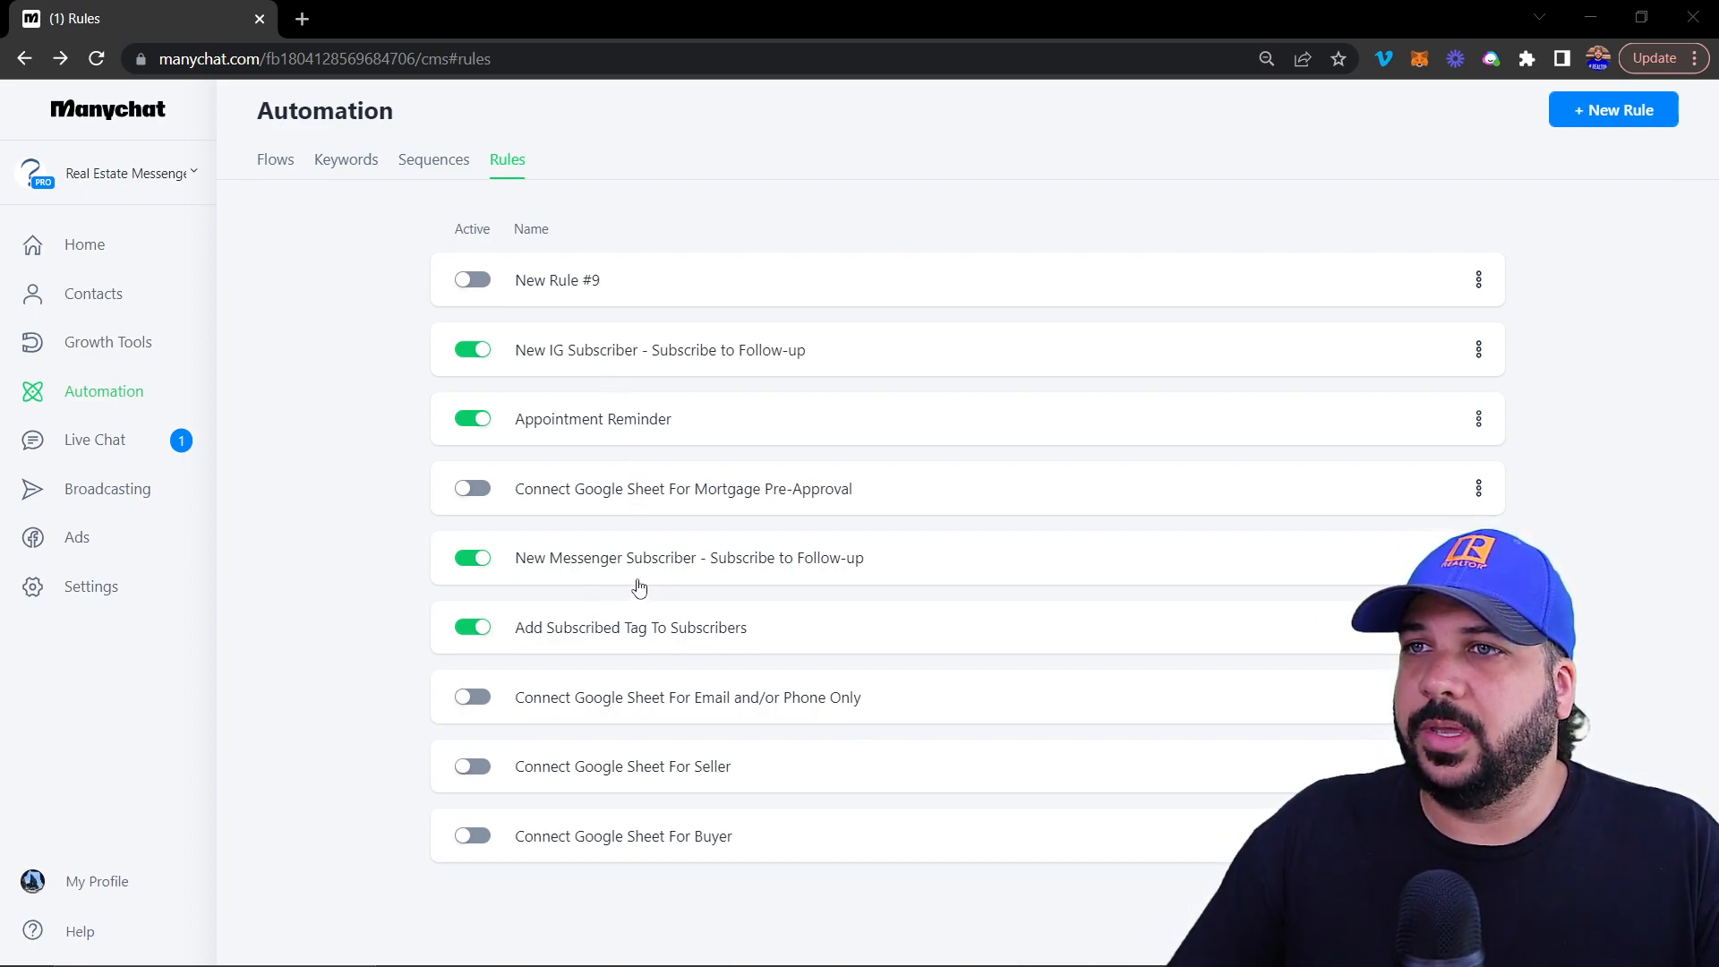
Review the Add Subscribed Tag and New Messenger Subscriber rules, then open Connect Google Sheet For Buyer
click(605, 632)
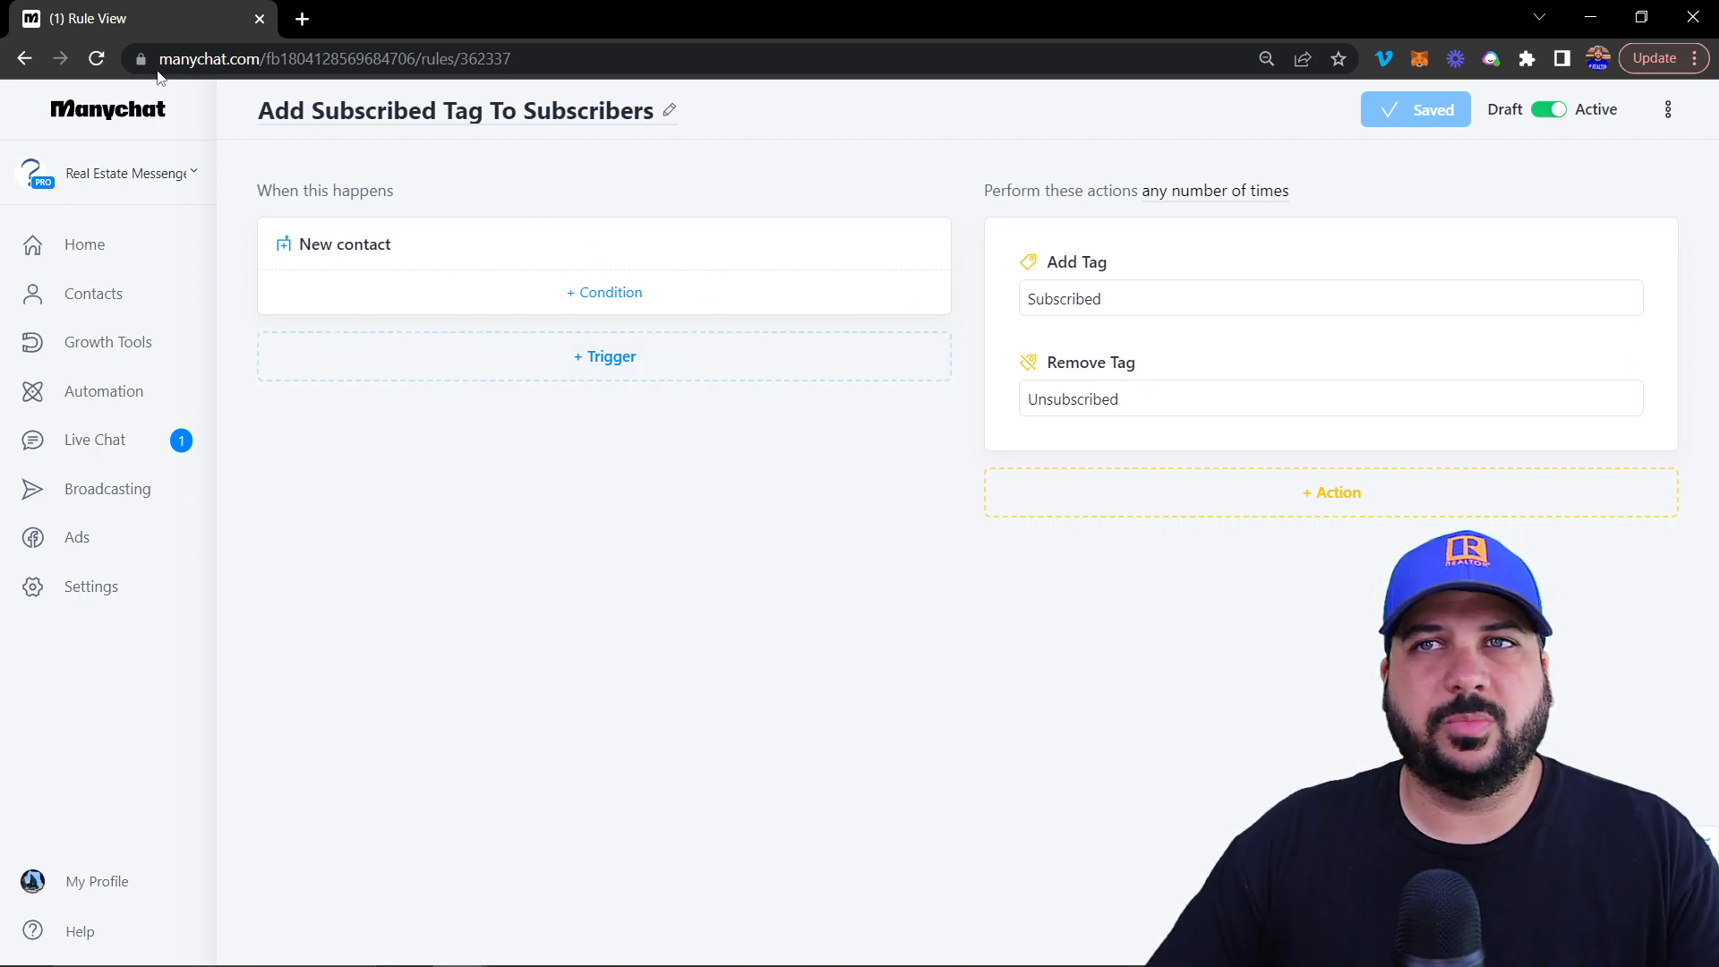
click(24, 59)
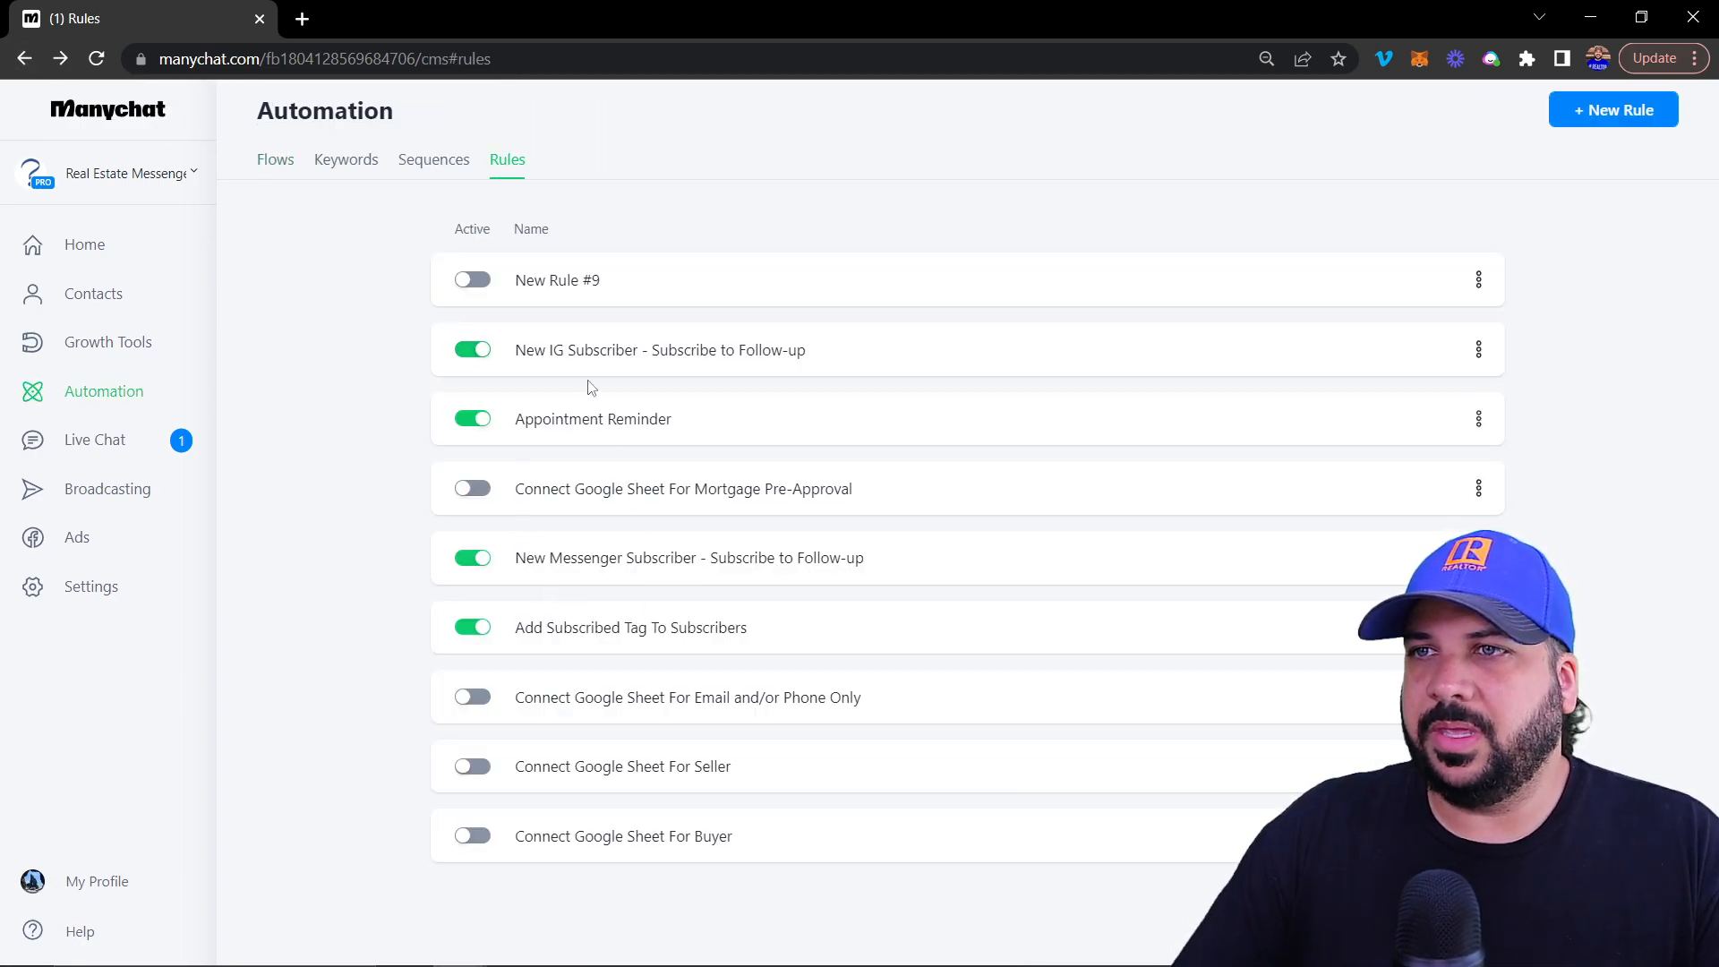
click(620, 564)
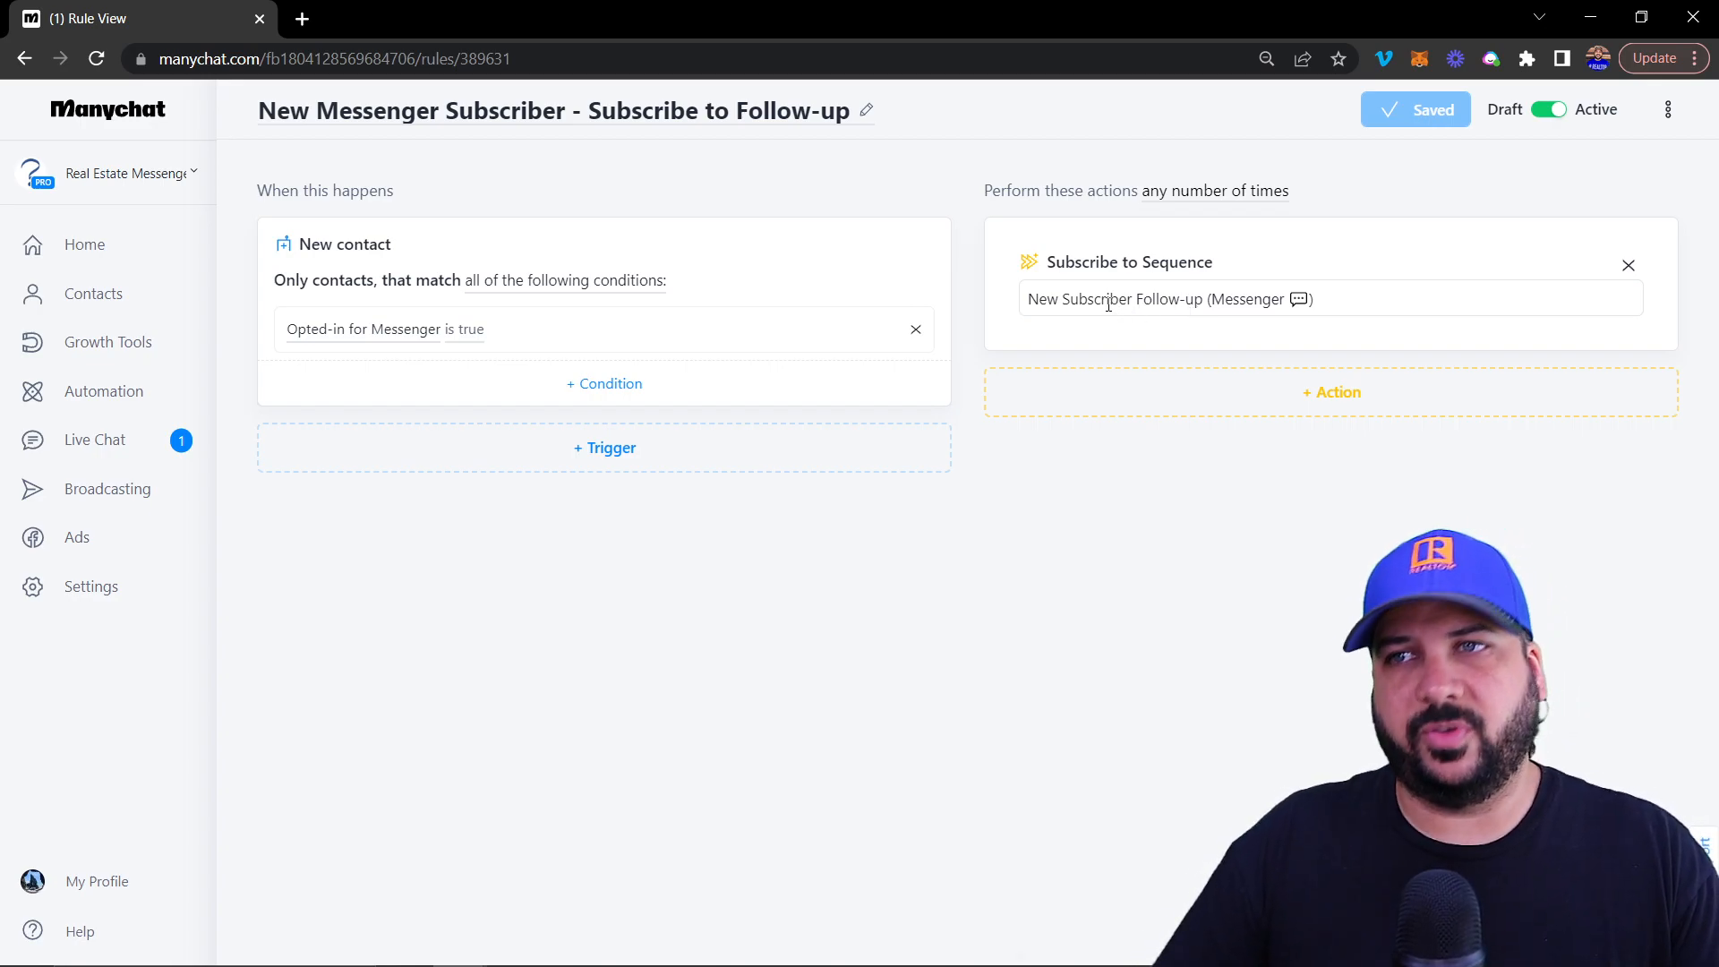
click(25, 58)
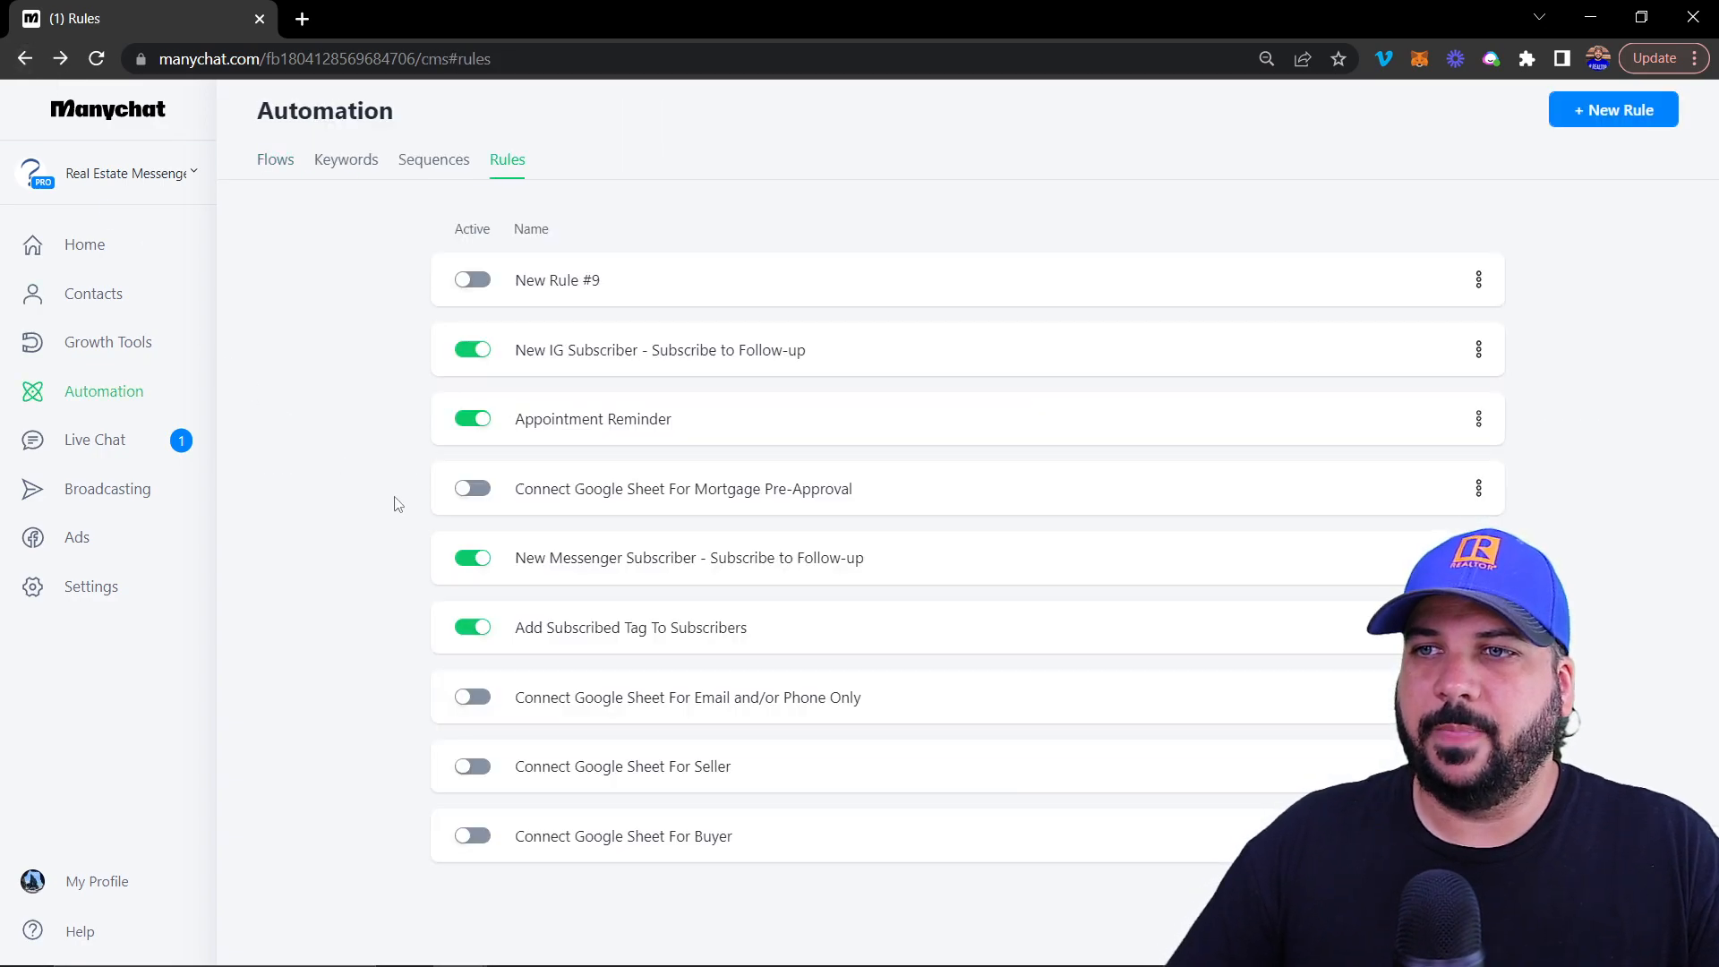
click(605, 836)
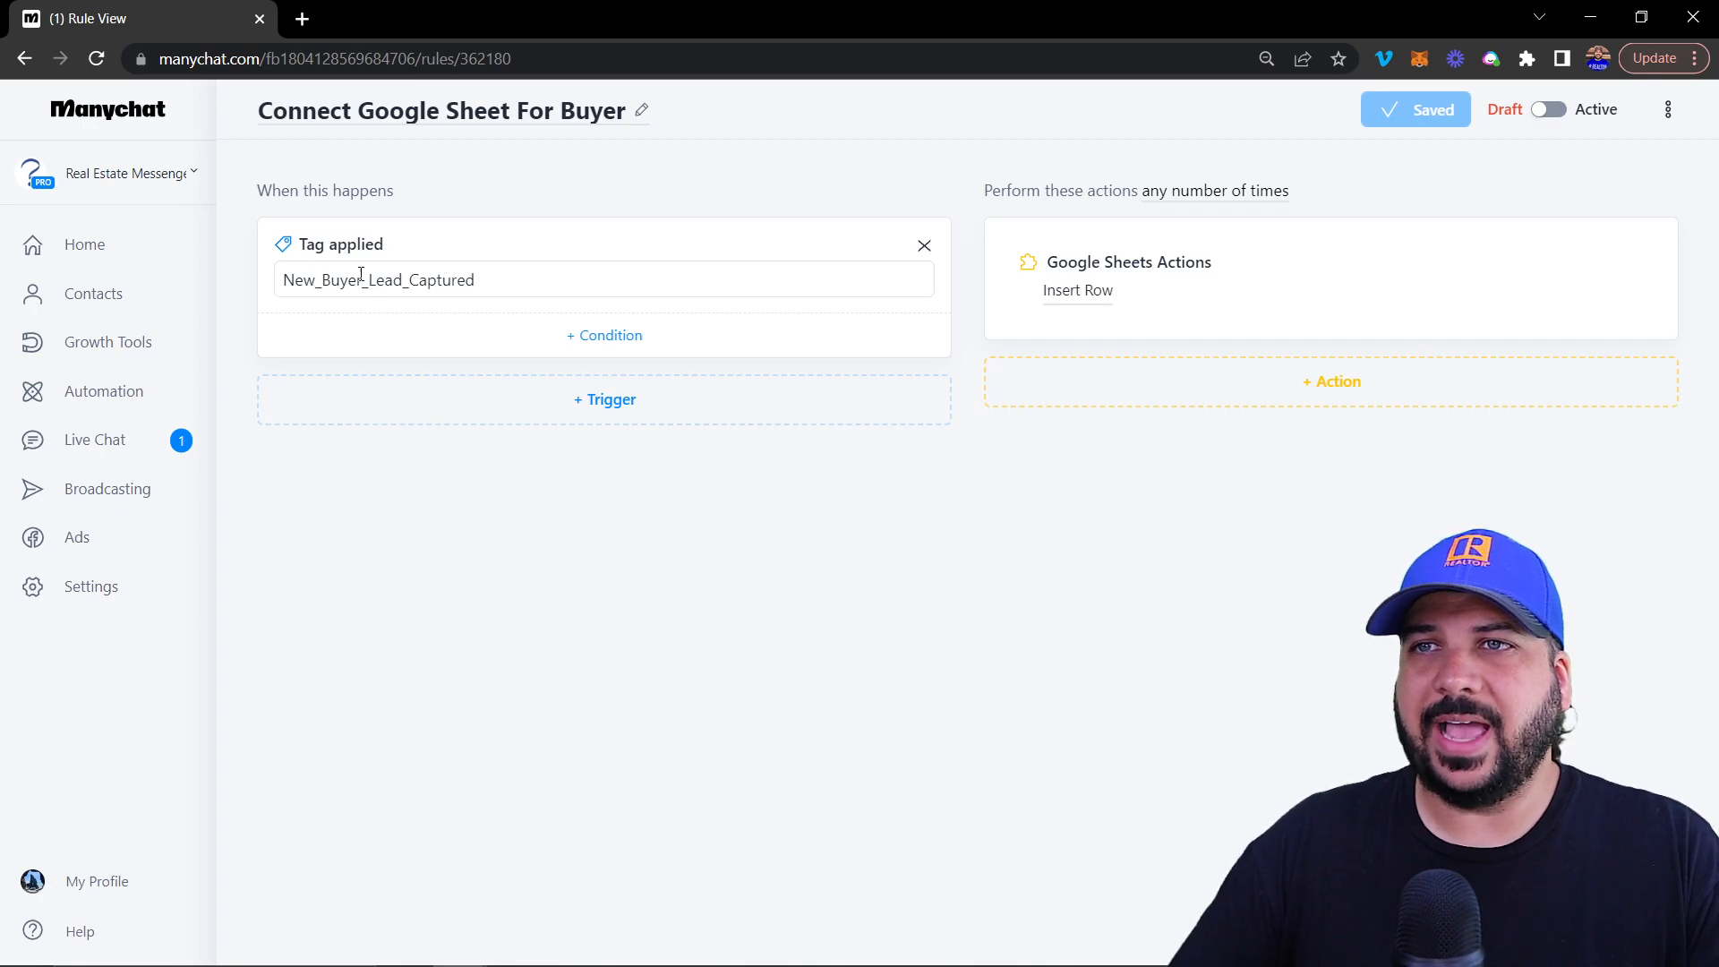
click(1083, 294)
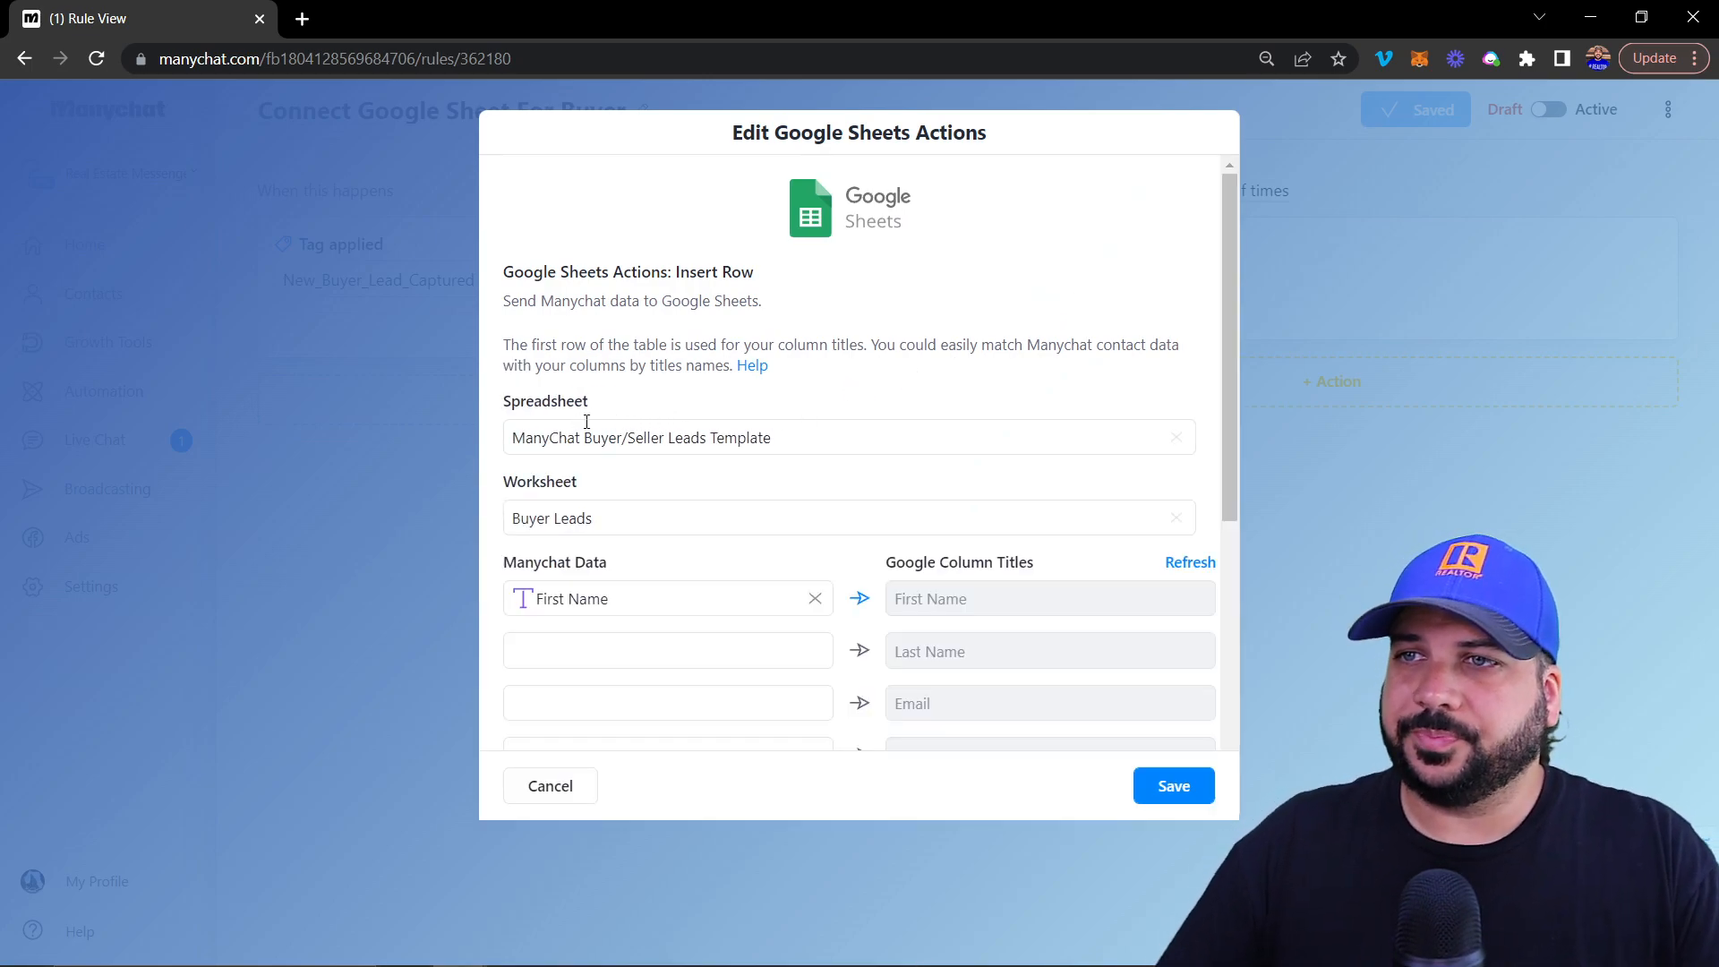
scroll(613, 421, down, 1)
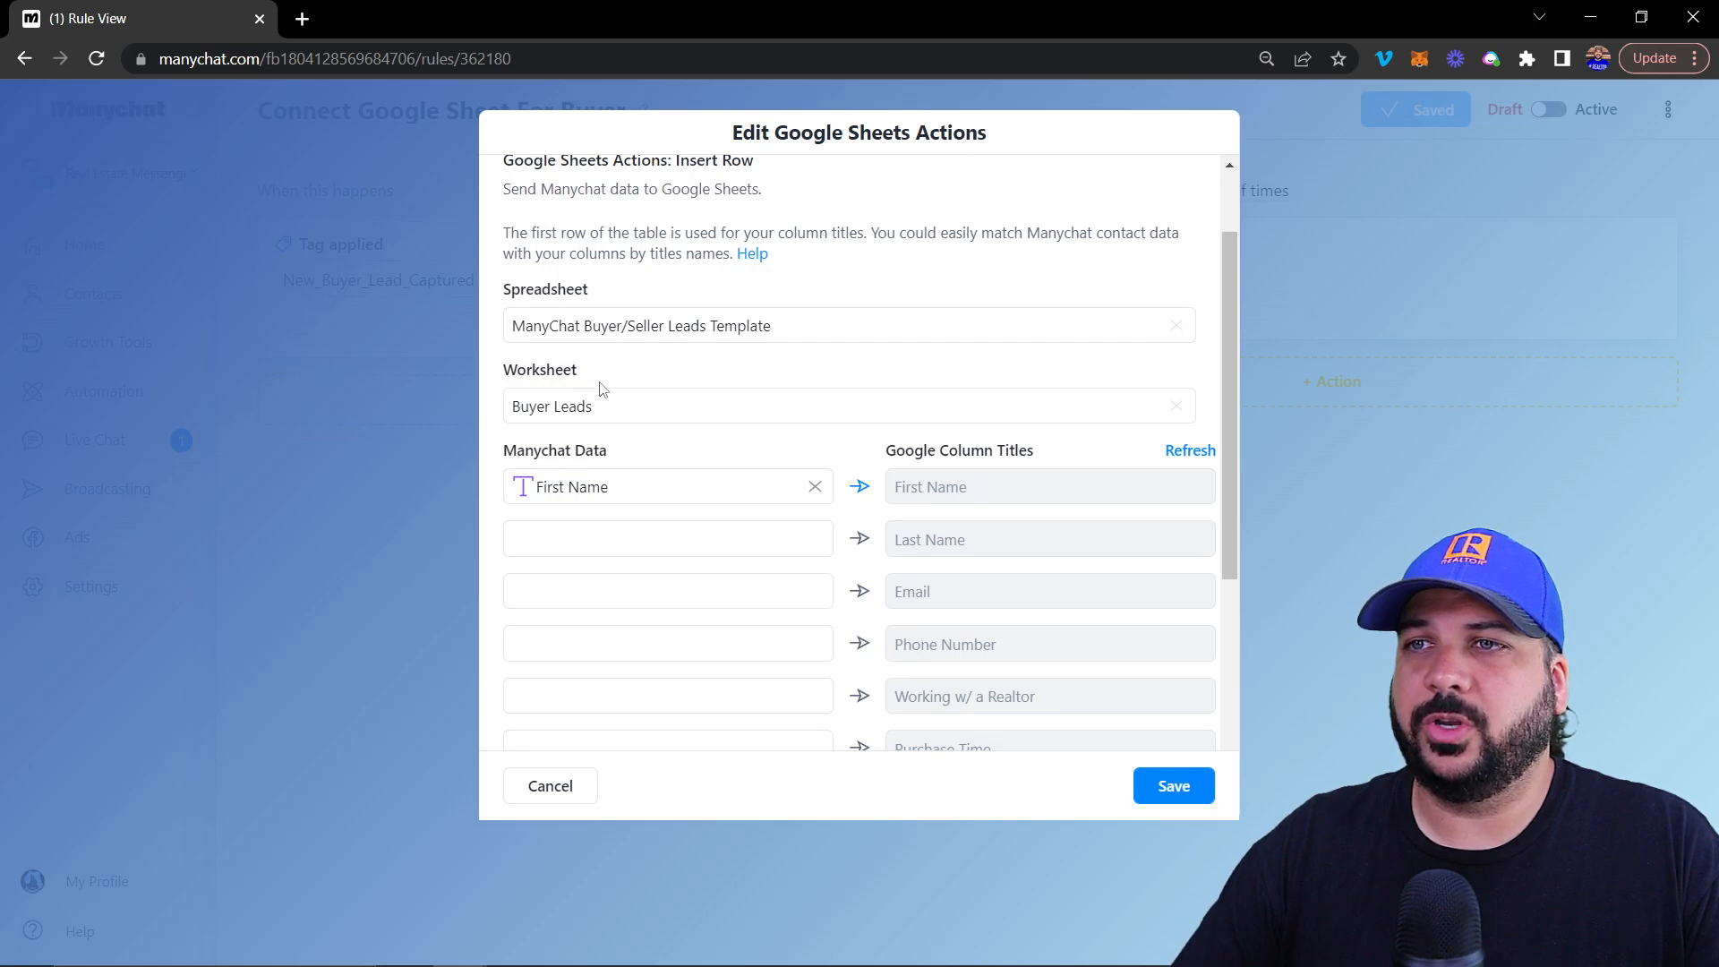
scroll(606, 387, down, 2)
scroll(779, 348, up, 1)
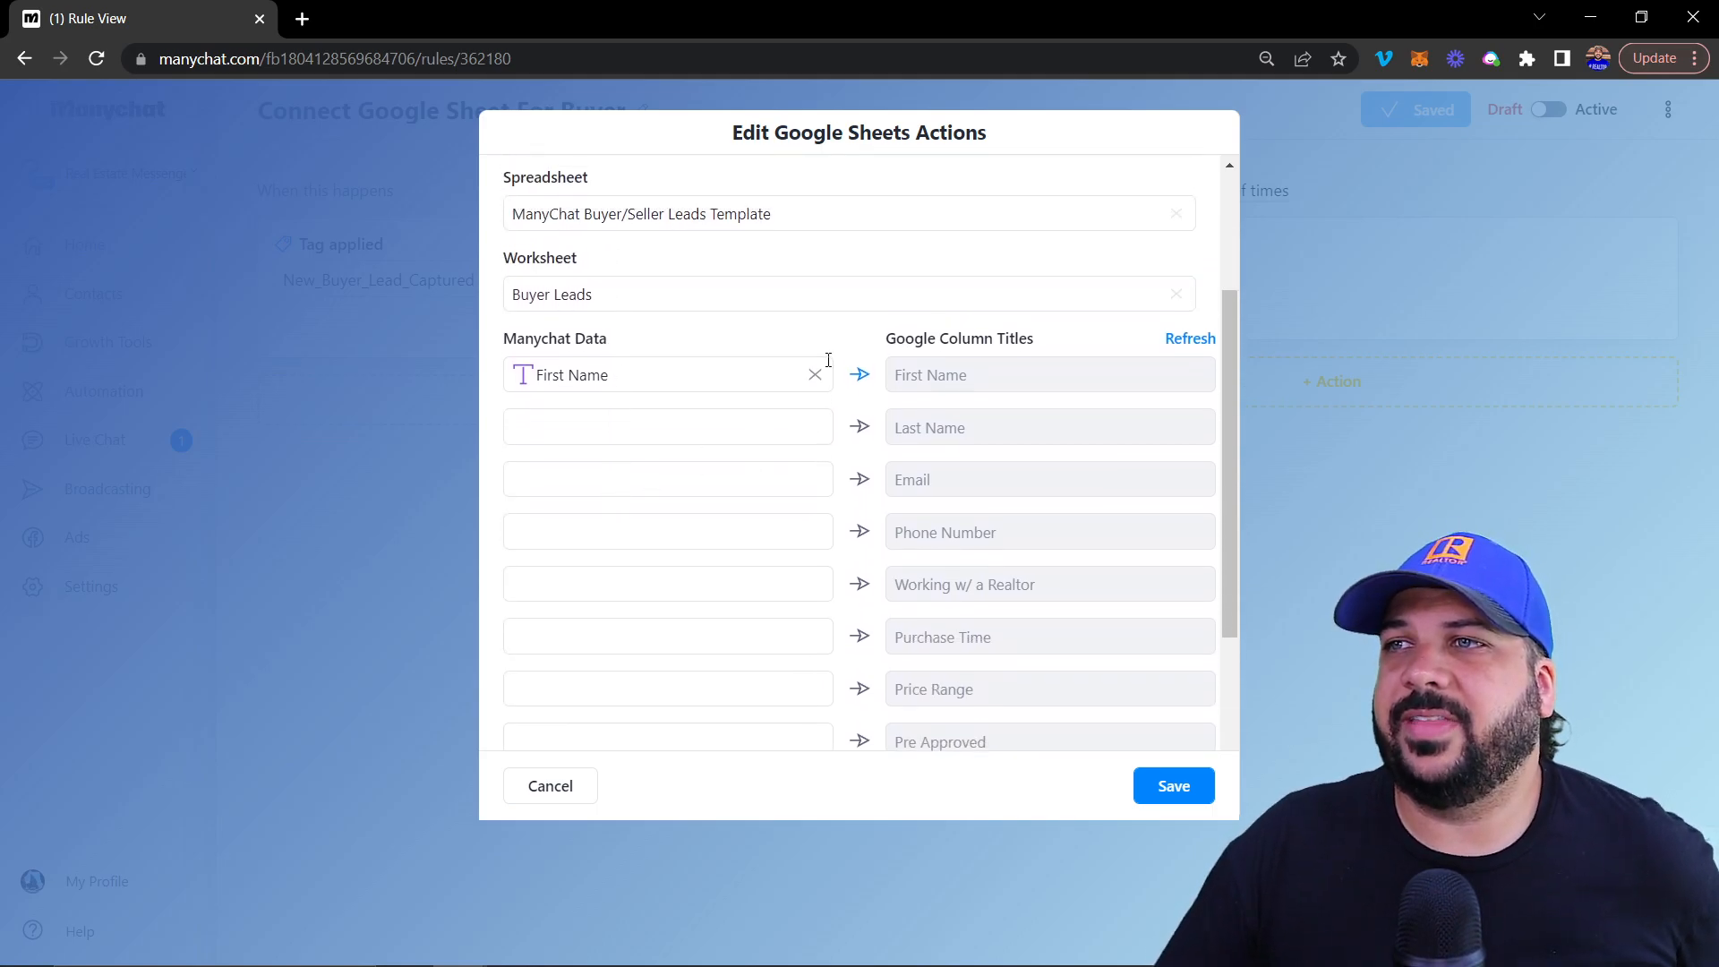
scroll(976, 348, down, 1)
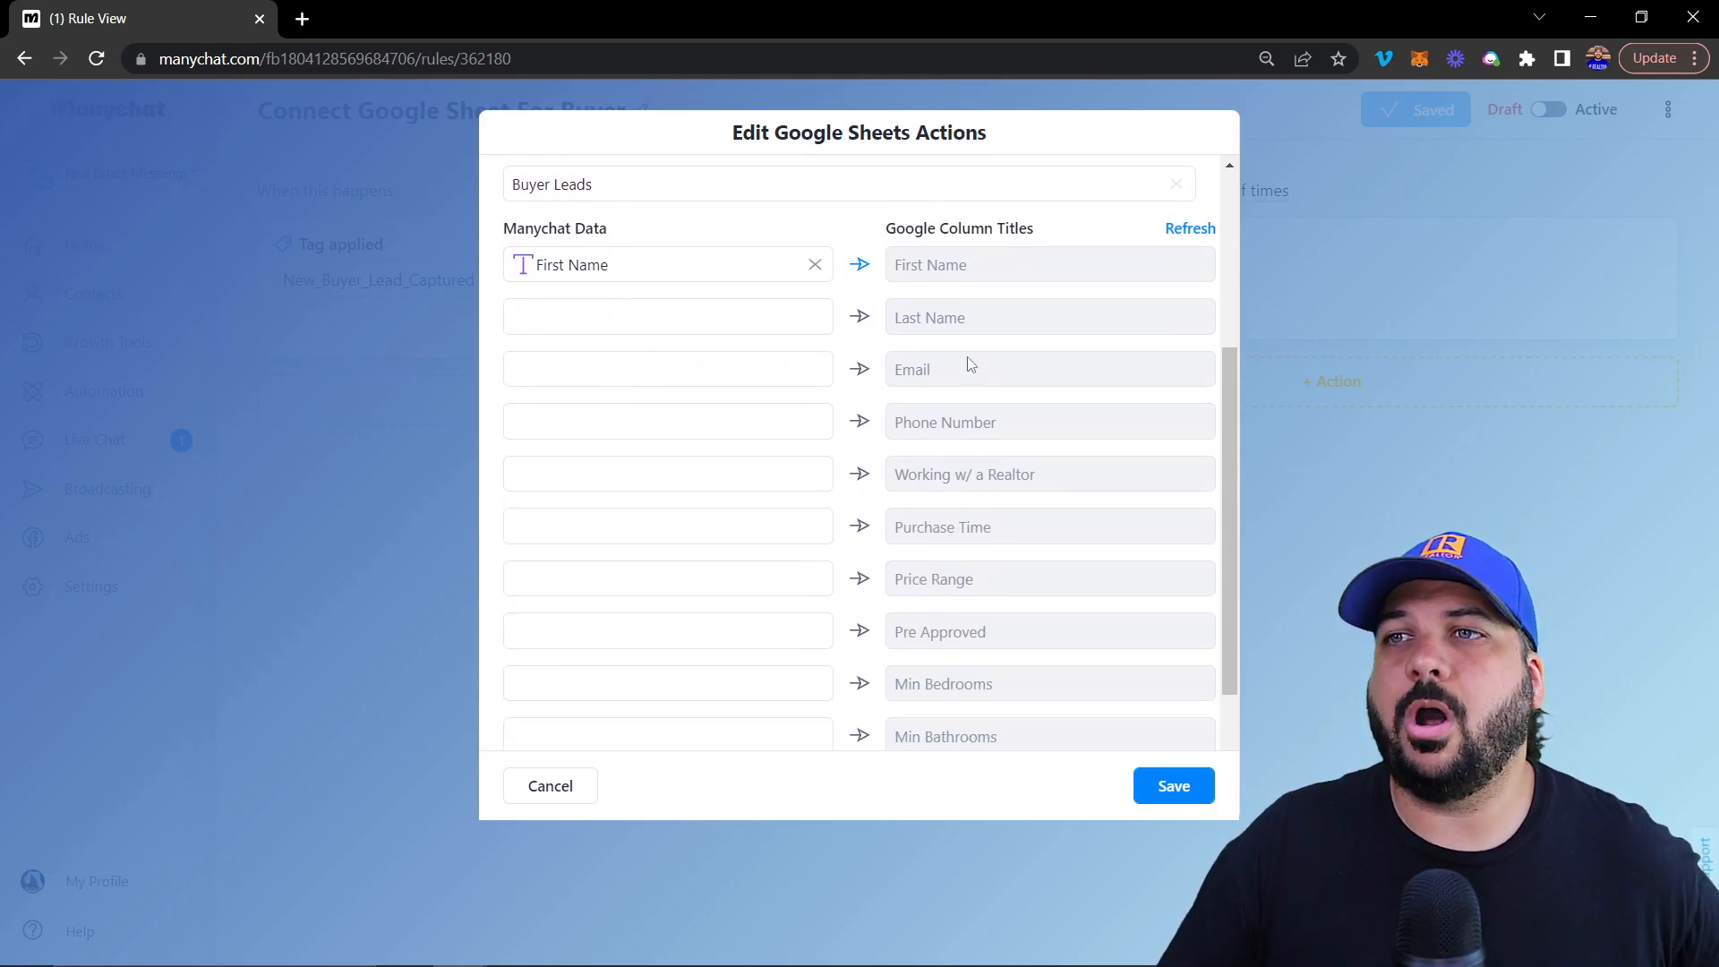
scroll(958, 331, down, 2)
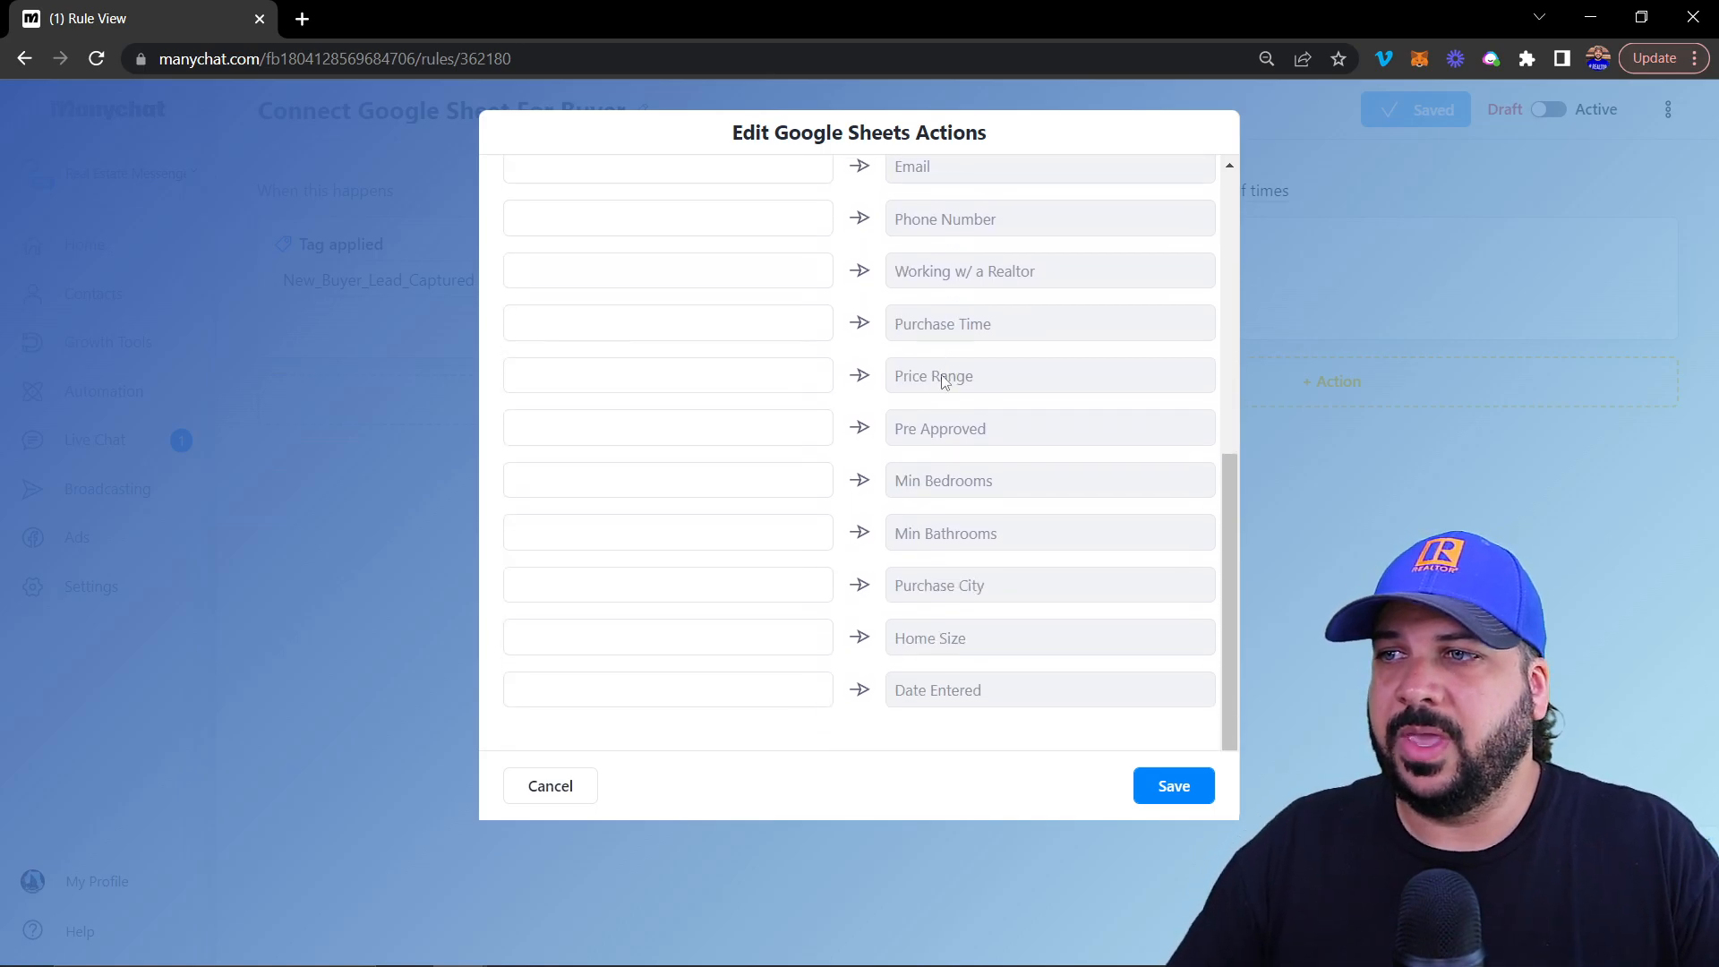
scroll(944, 372, up, 3)
scroll(928, 477, up, 2)
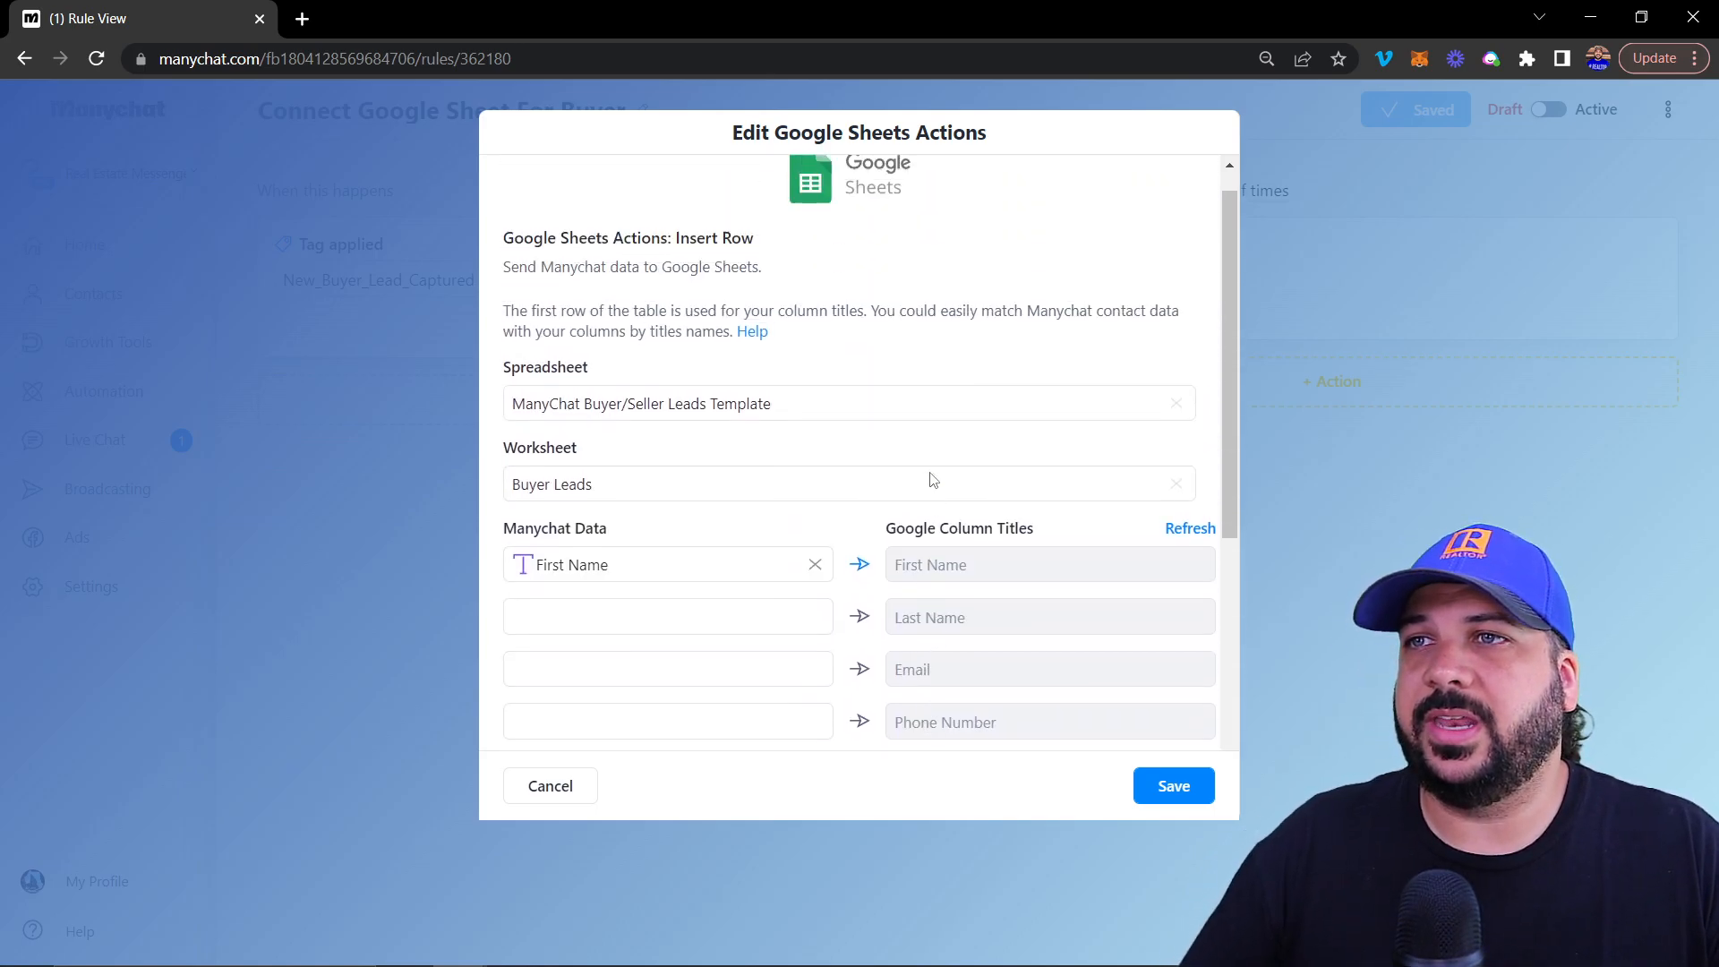
scroll(905, 476, down, 2)
scroll(882, 475, up, 1)
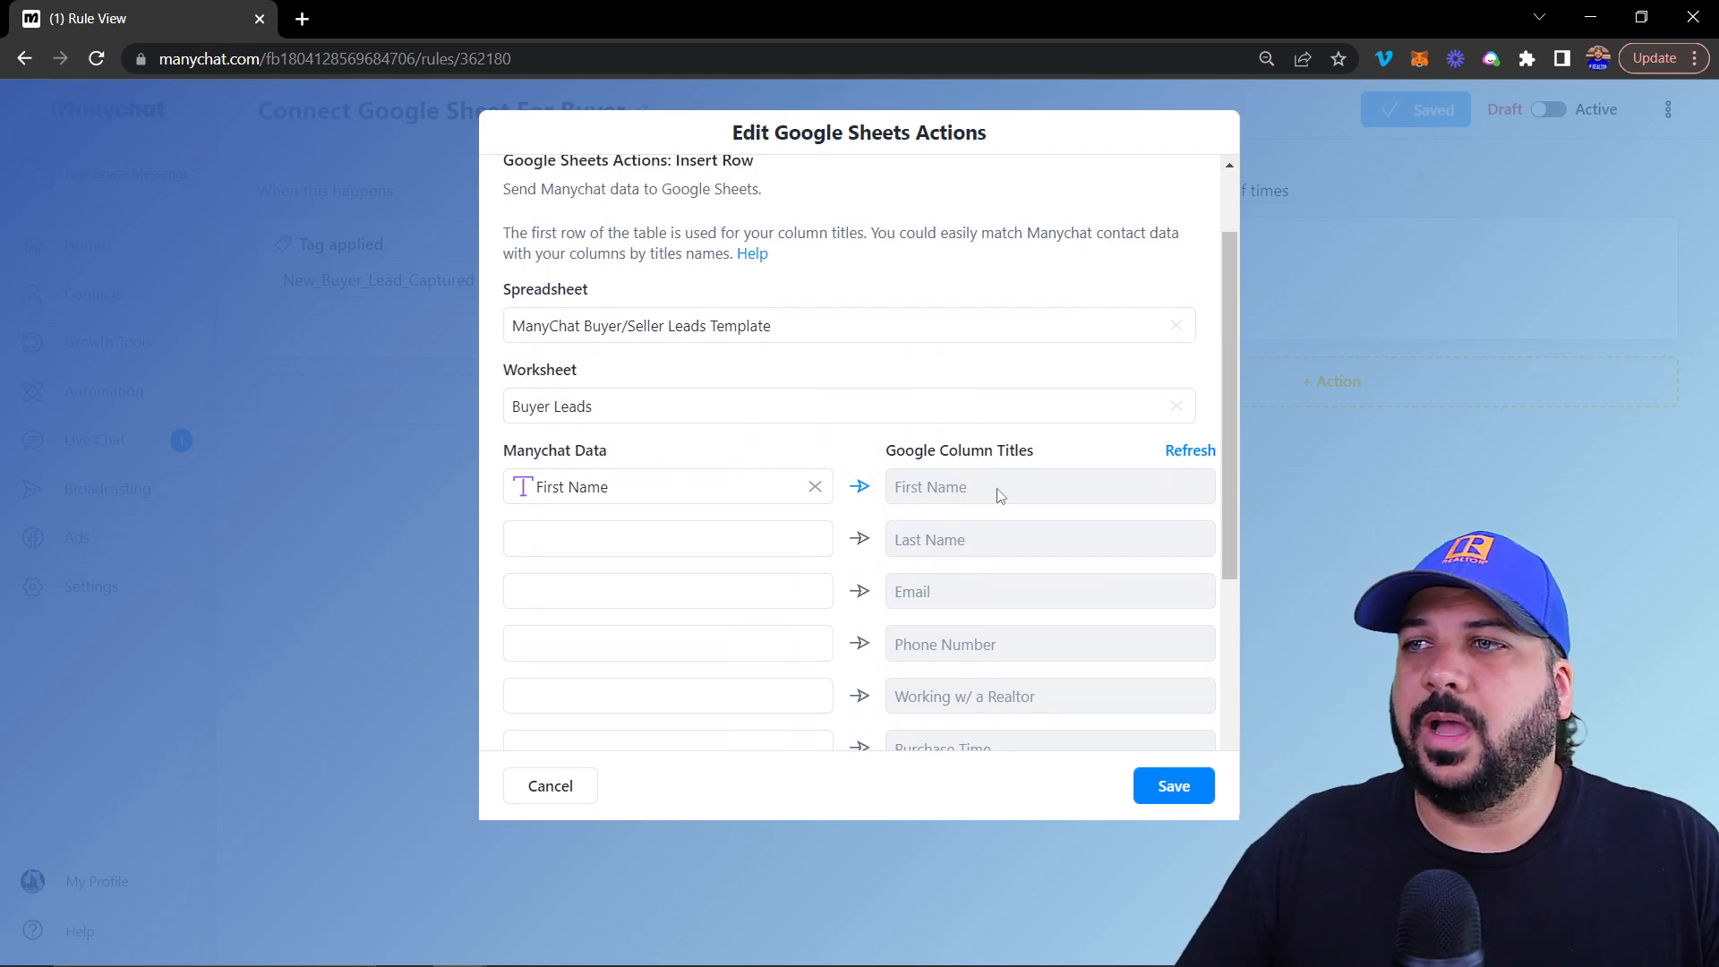
scroll(997, 495, down, 4)
scroll(890, 465, up, 4)
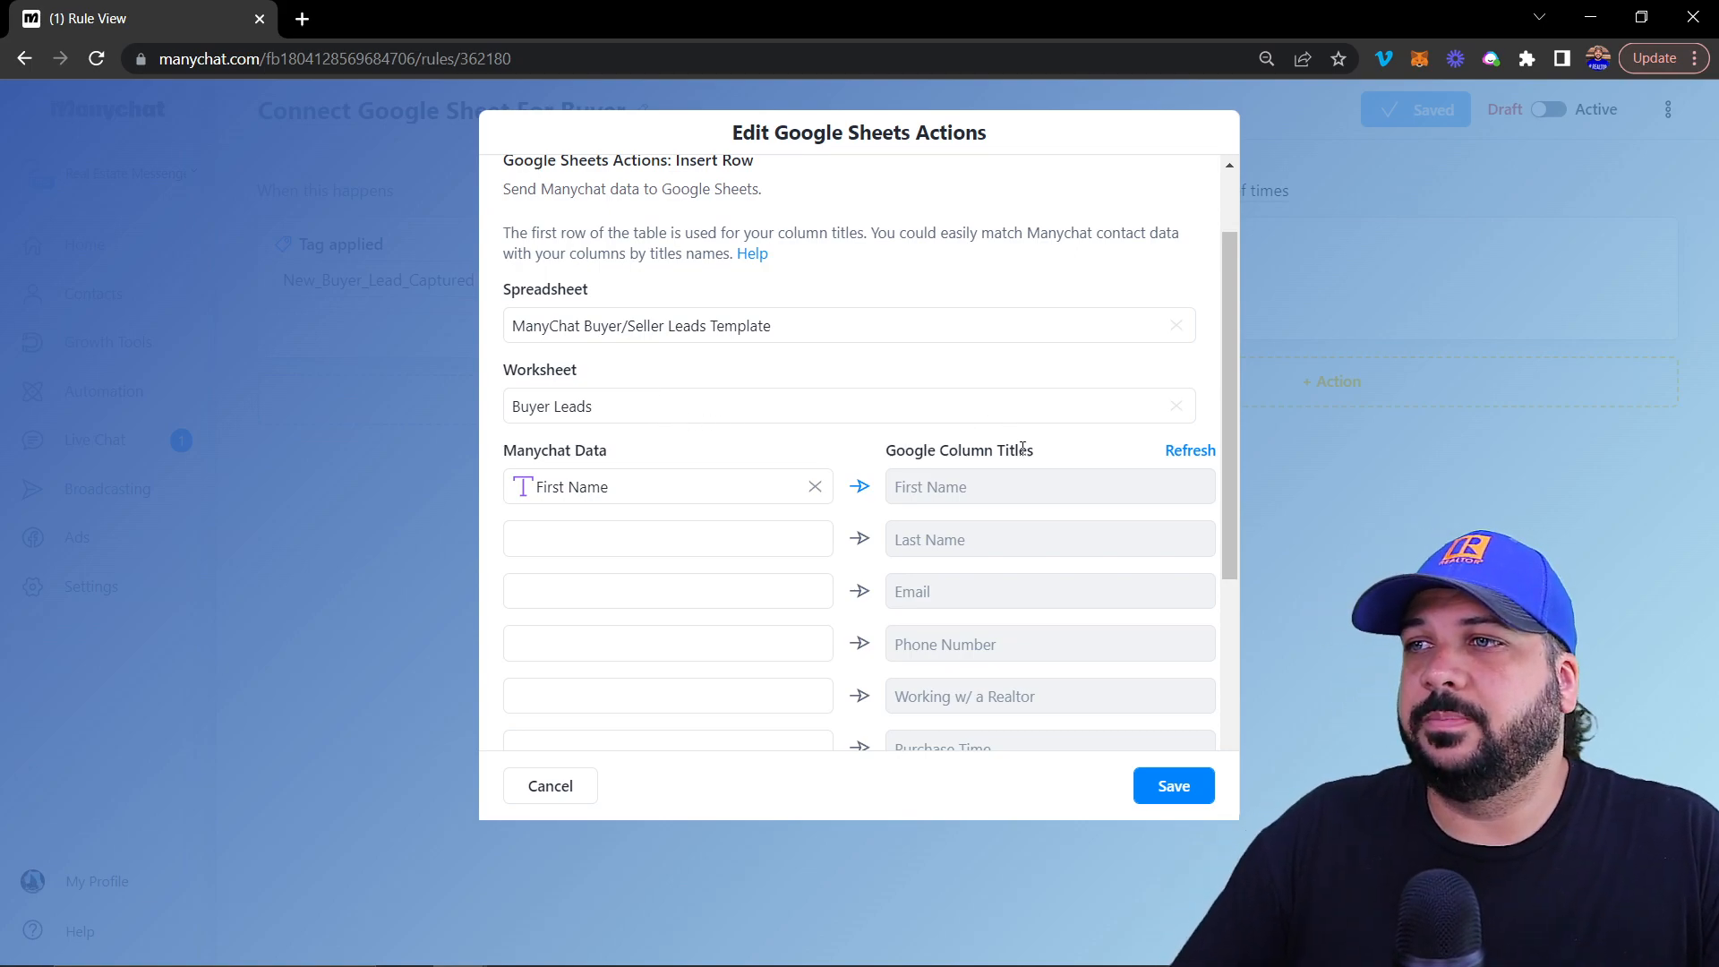
click(759, 405)
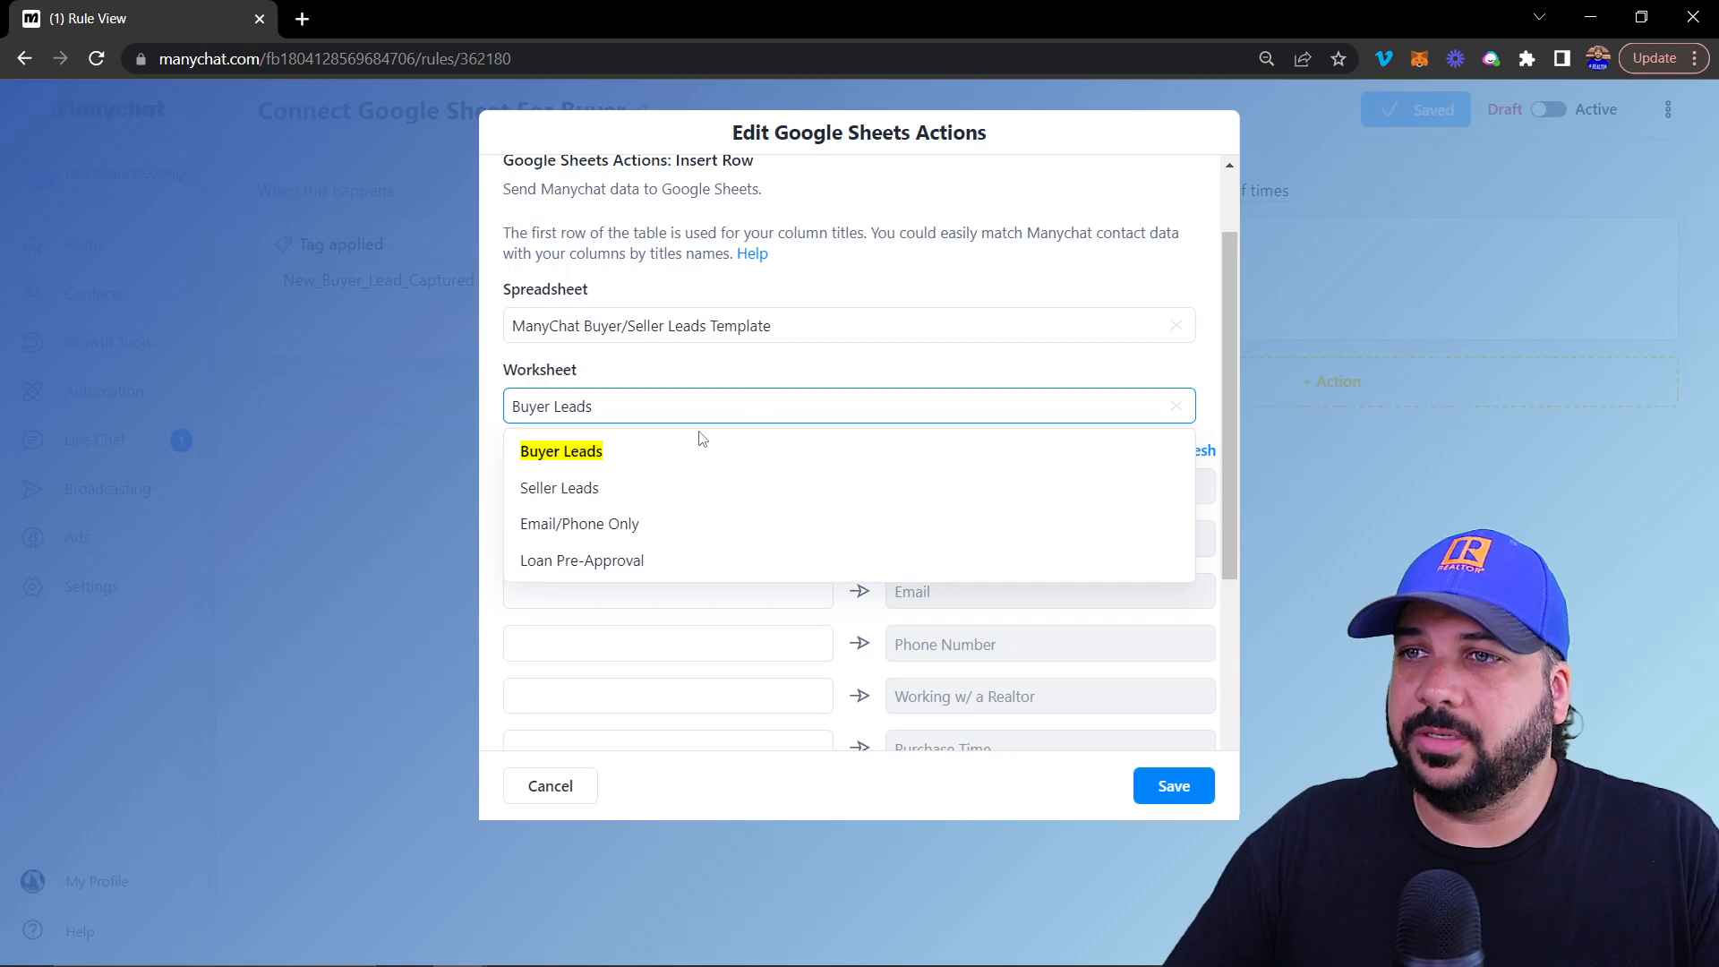
click(584, 525)
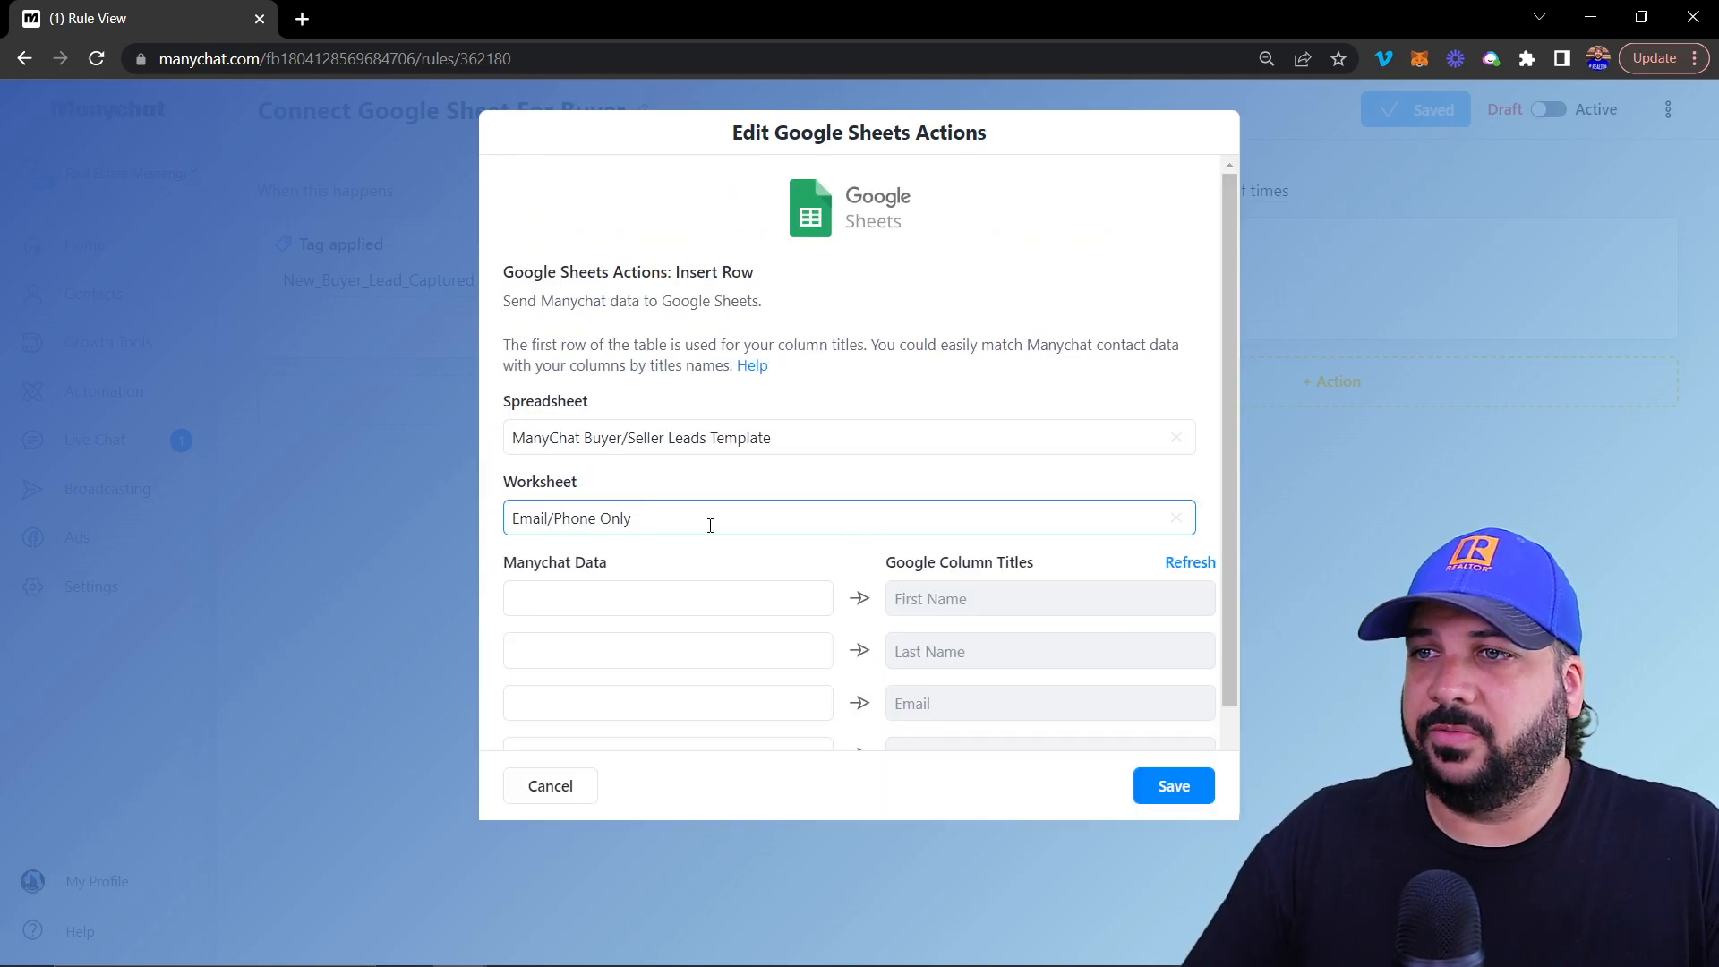
scroll(698, 522, down, 2)
click(591, 484)
text(fir)
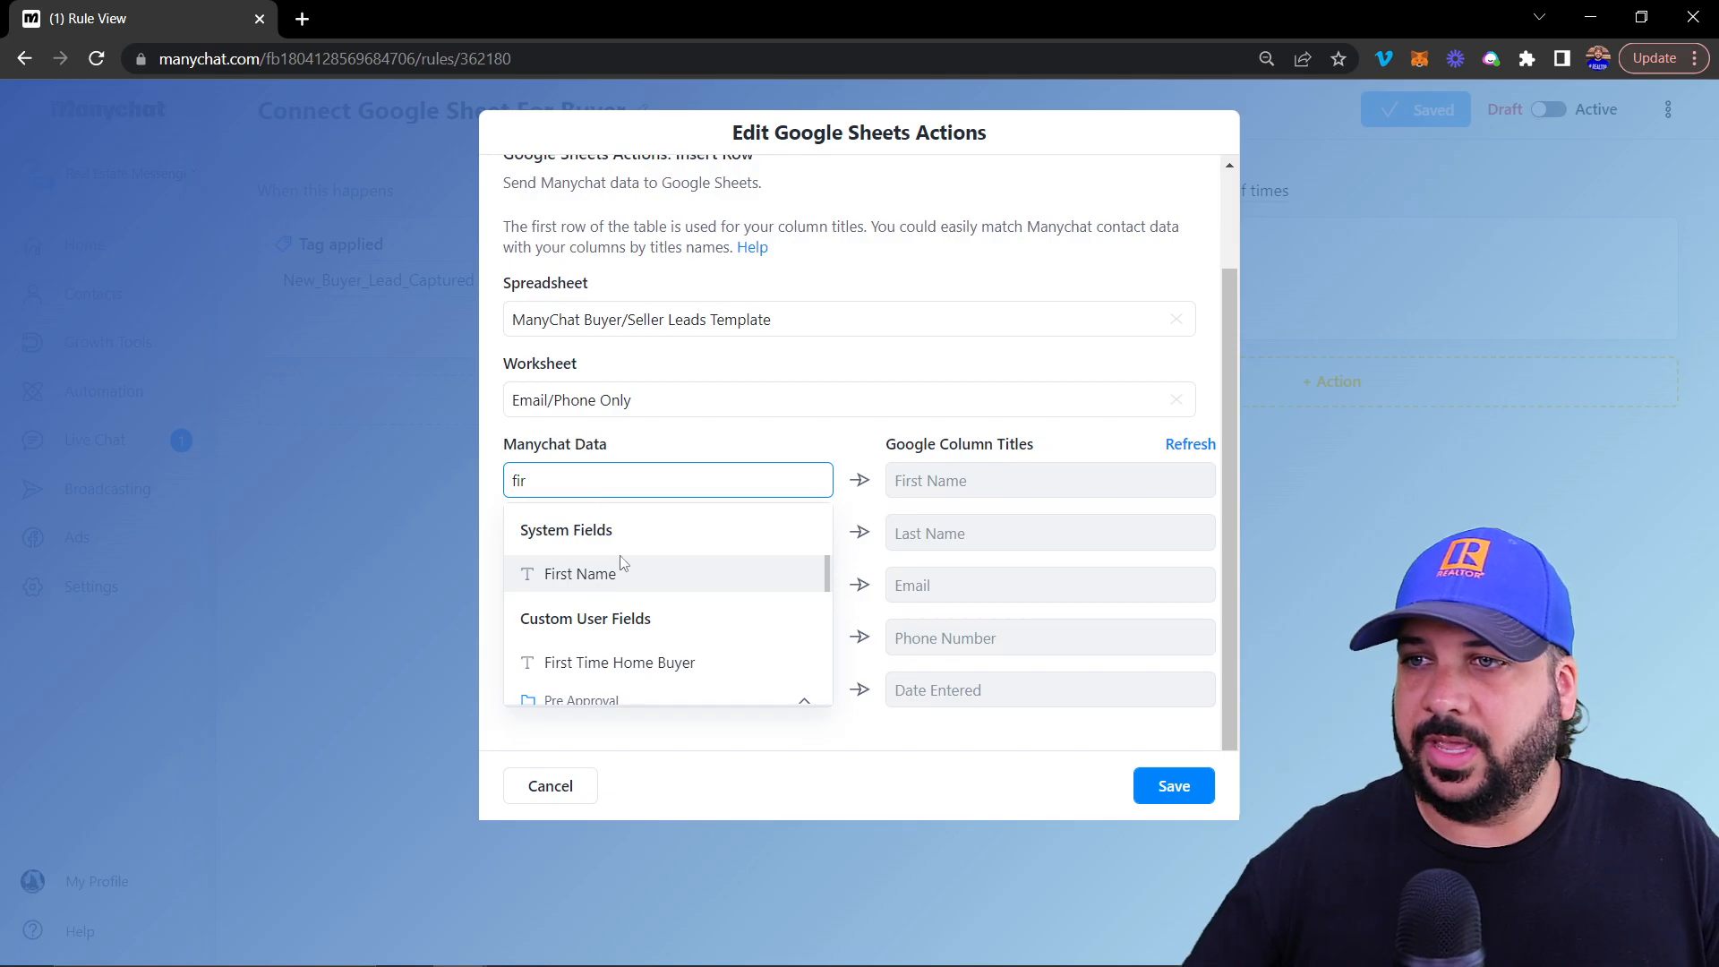
click(622, 566)
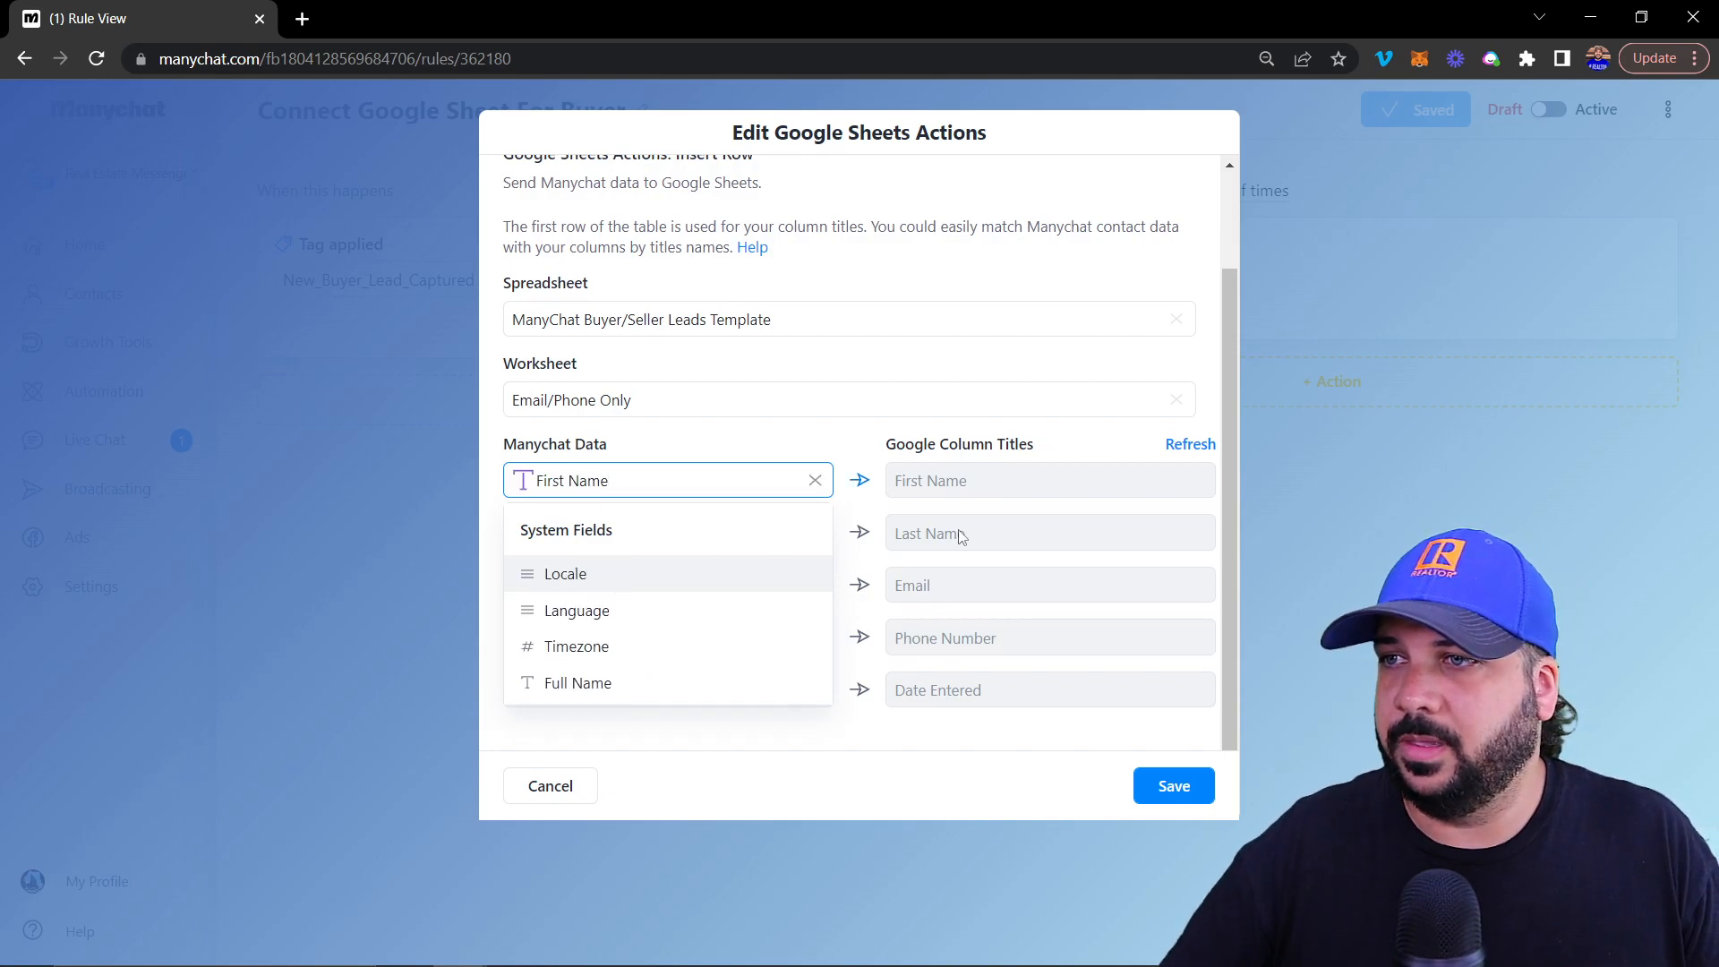
click(740, 549)
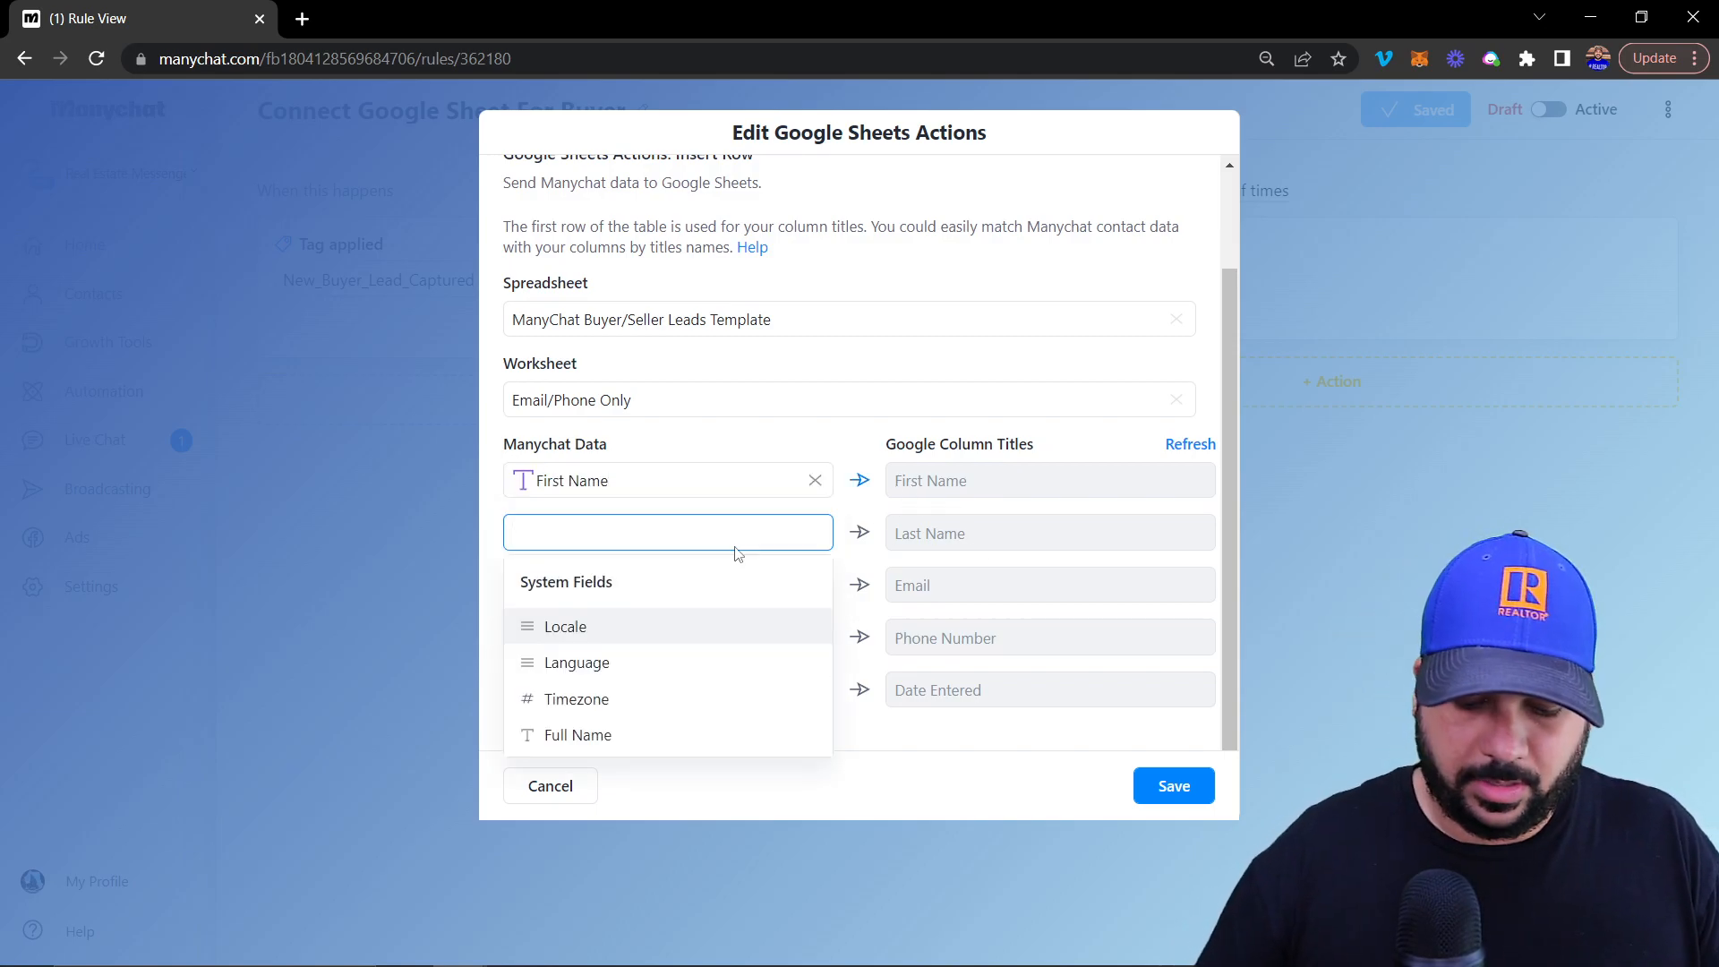
text(last)
click(678, 626)
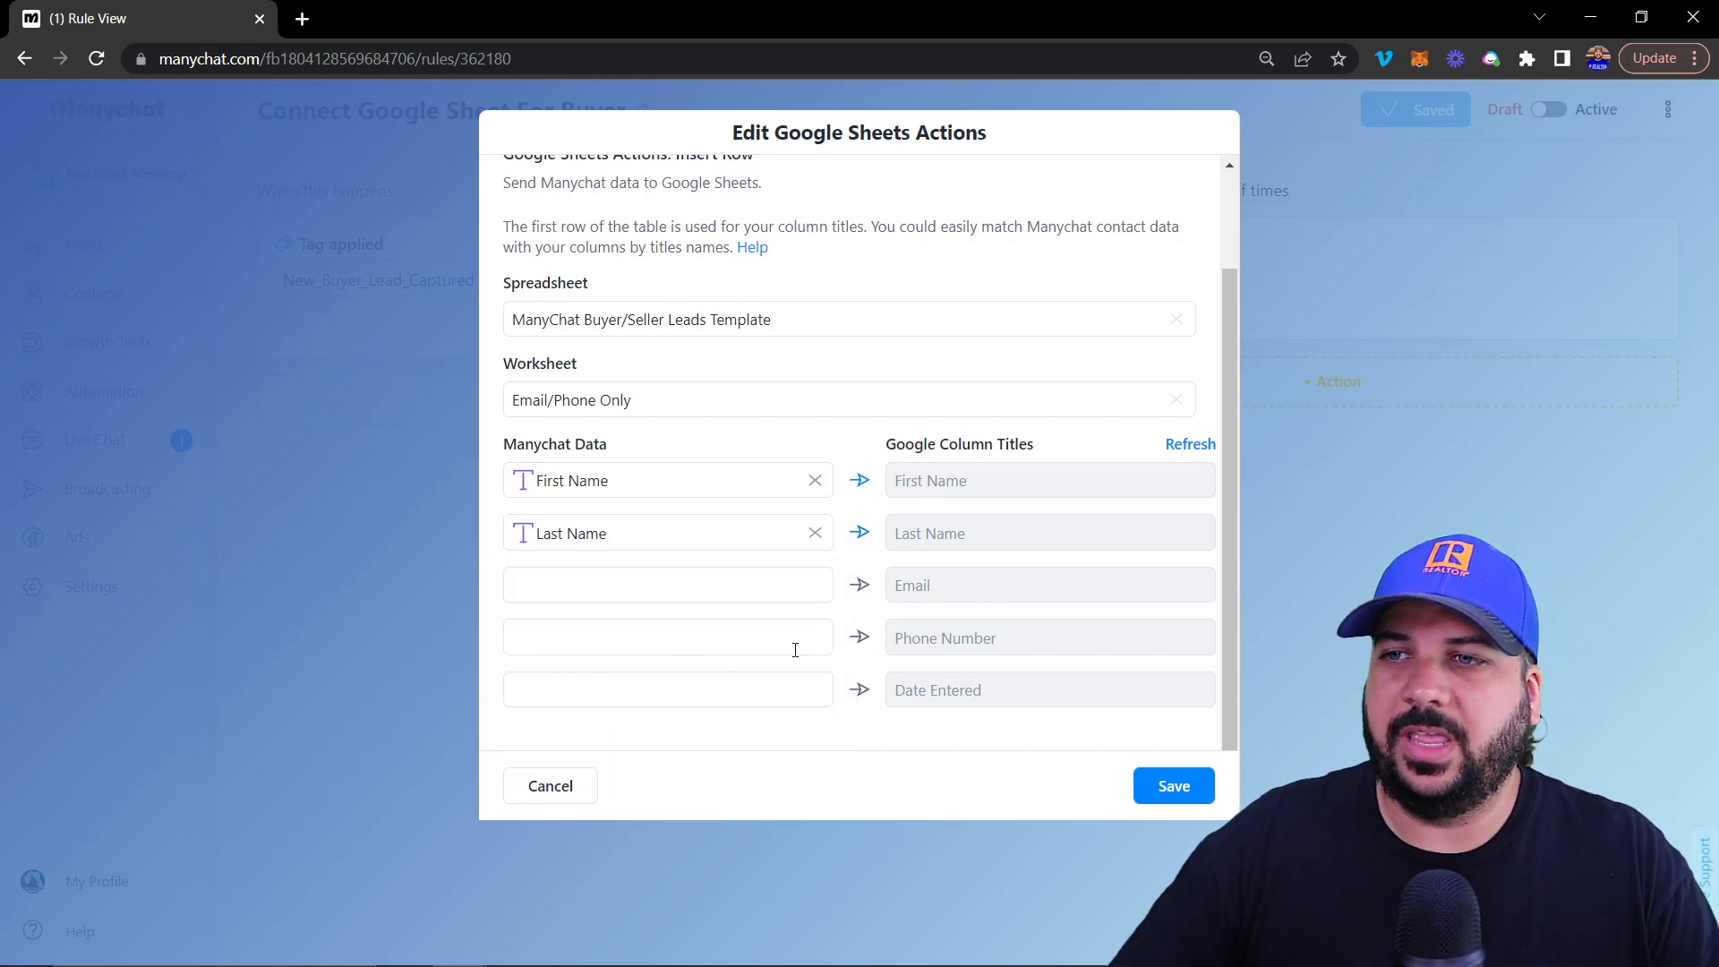
scroll(698, 501, up, 2)
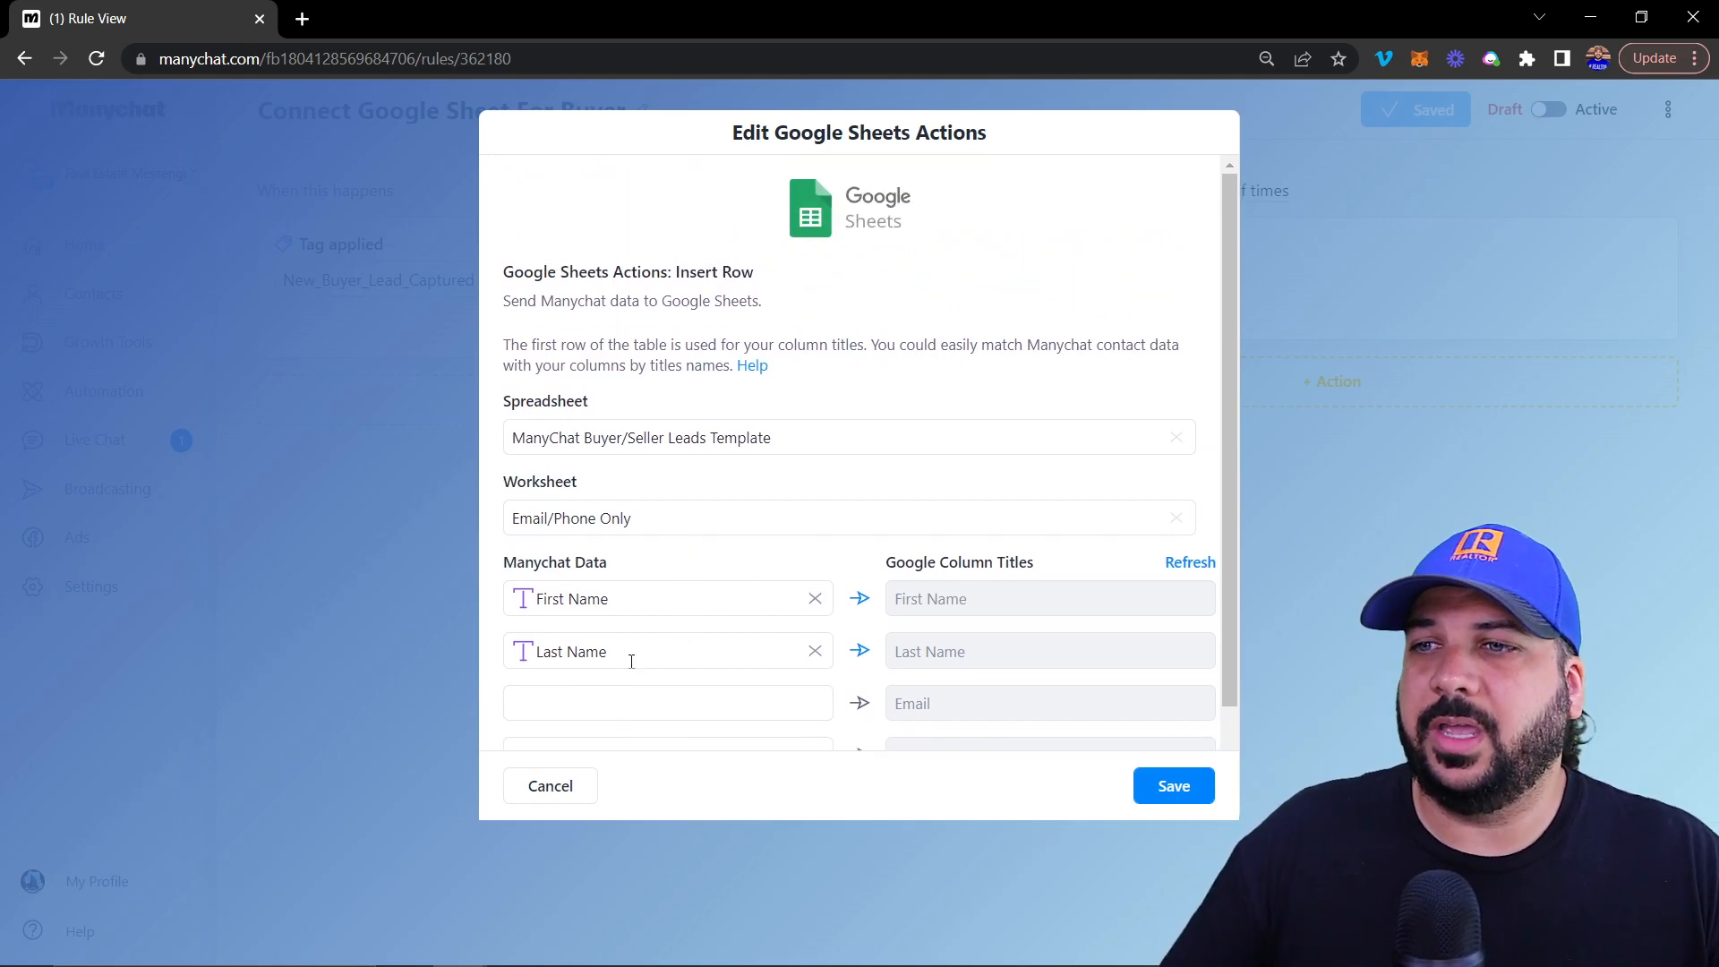
click(550, 786)
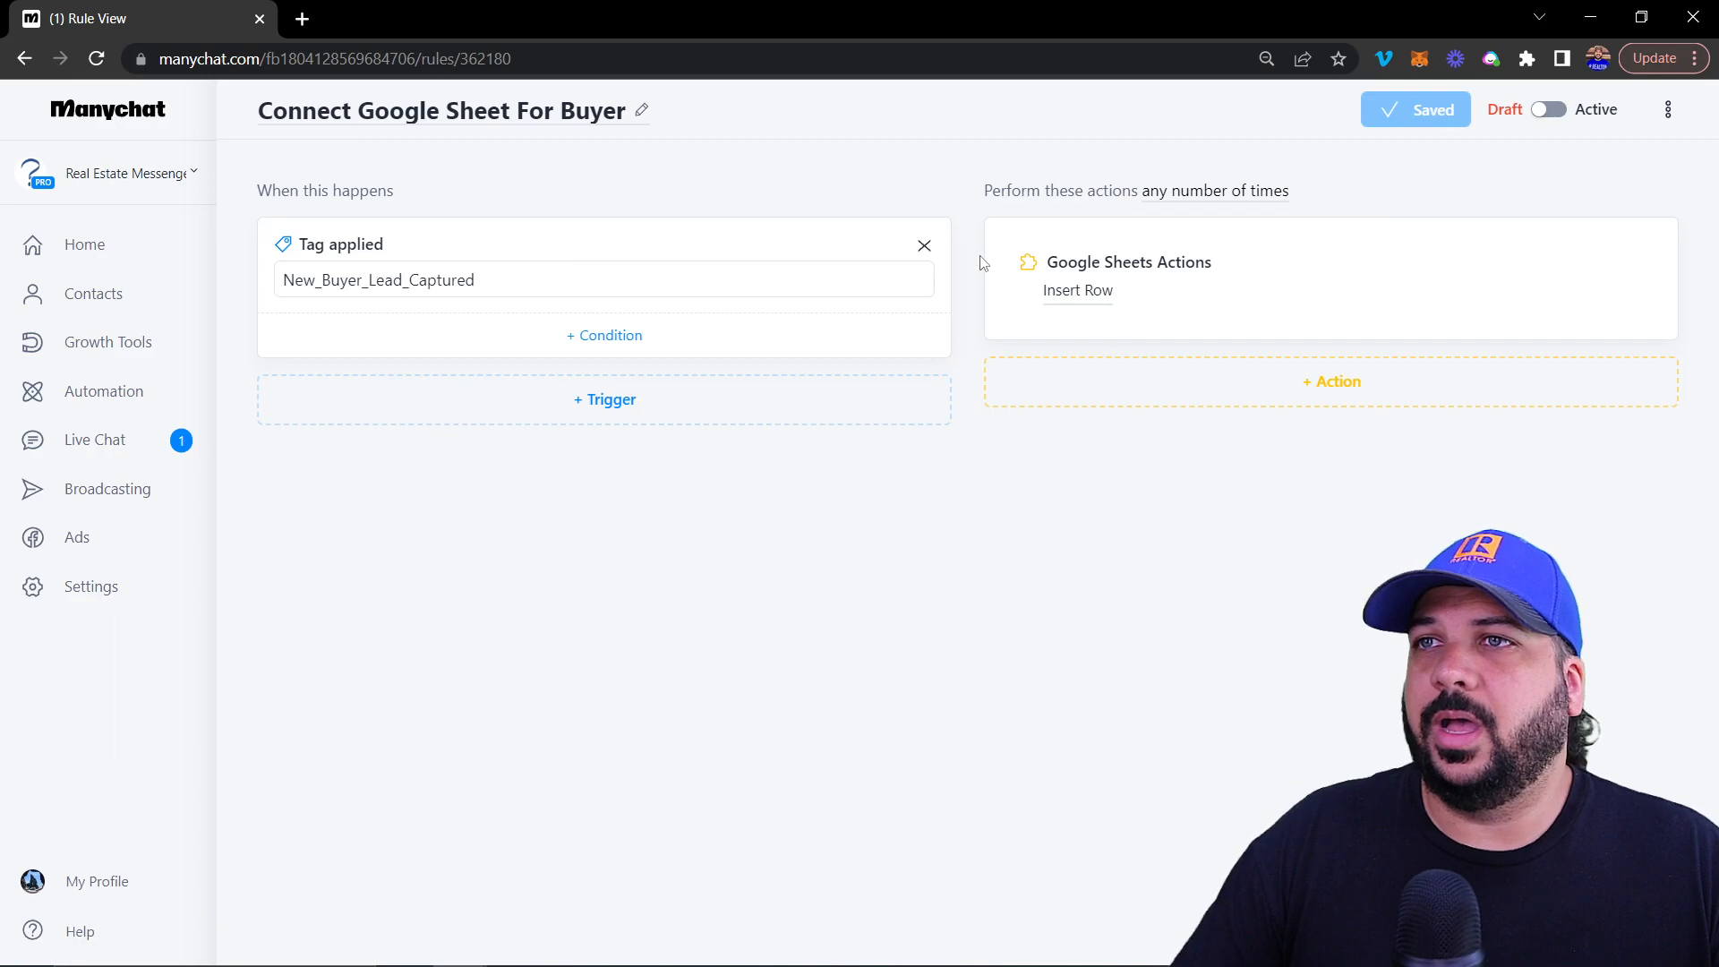
Create New Rule #10 from the Automation Rules list
click(124, 387)
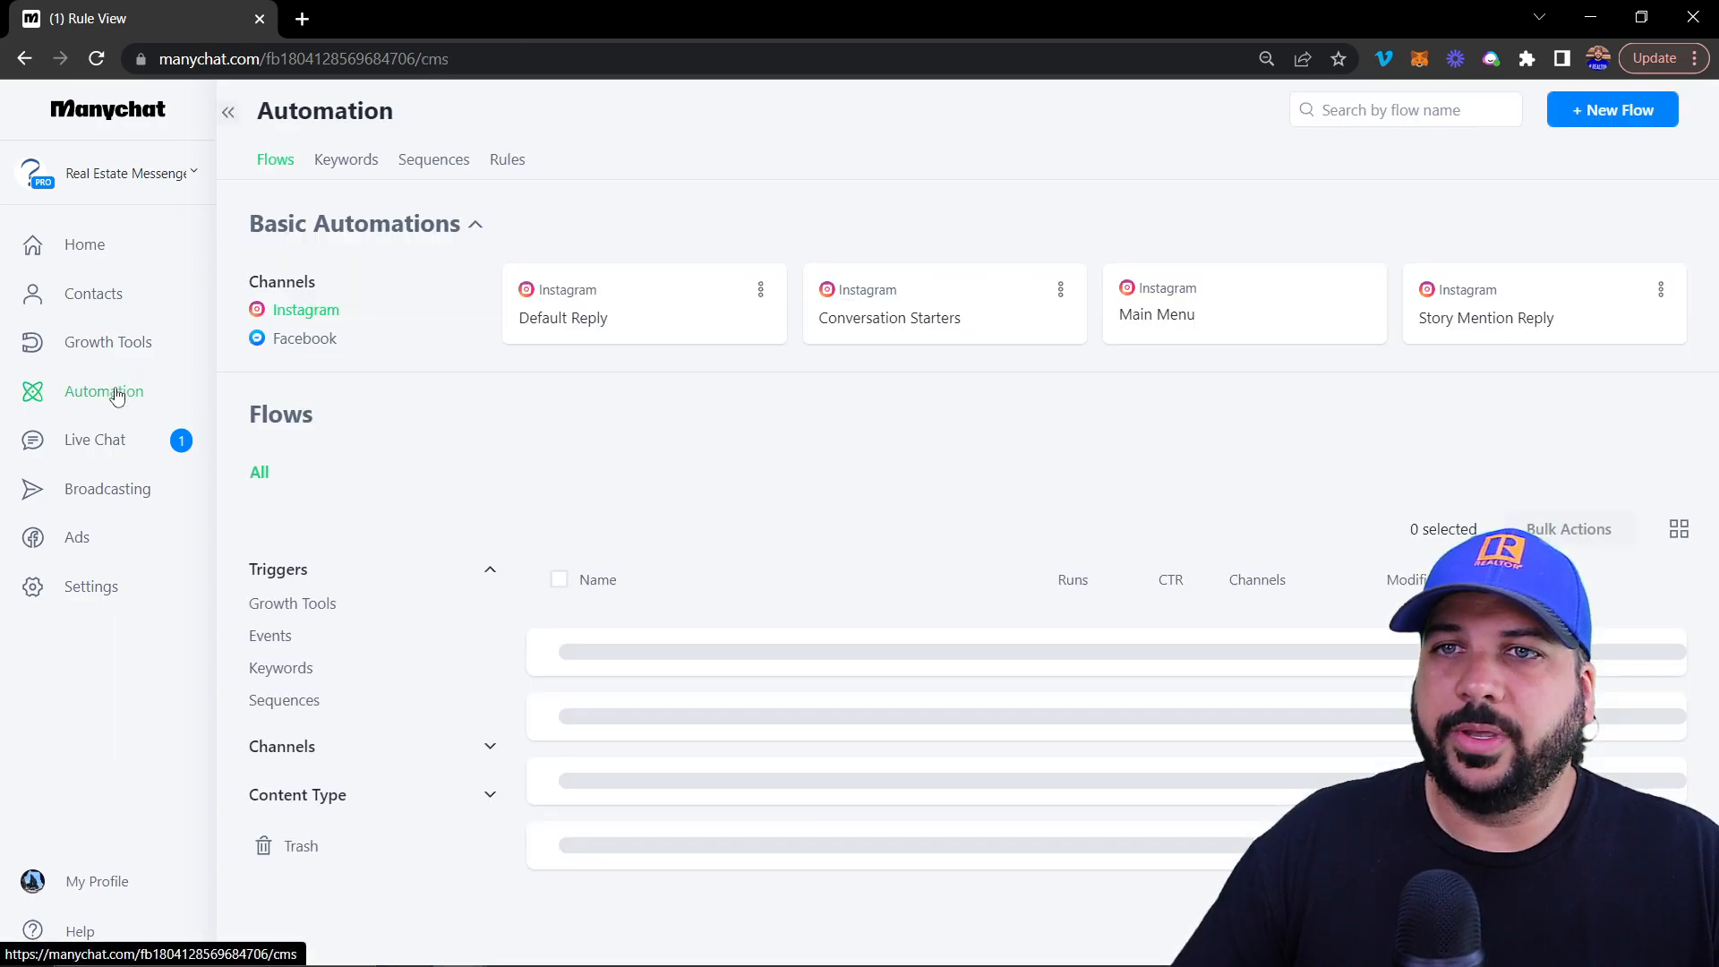
click(507, 159)
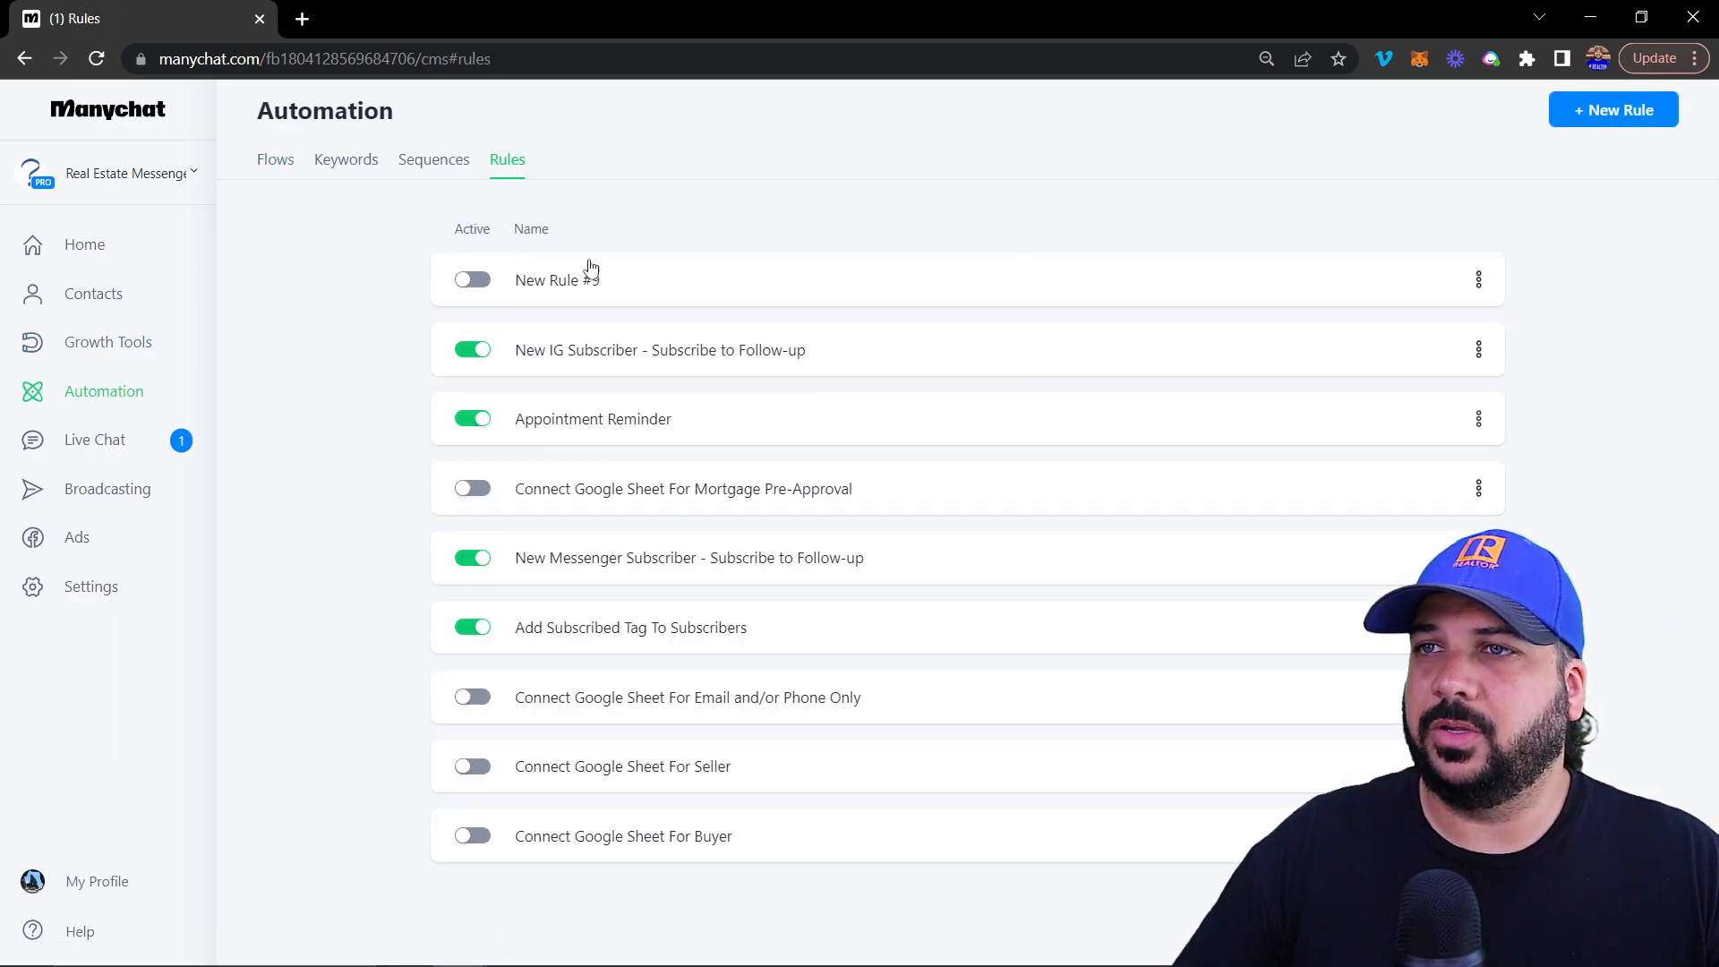
click(1604, 112)
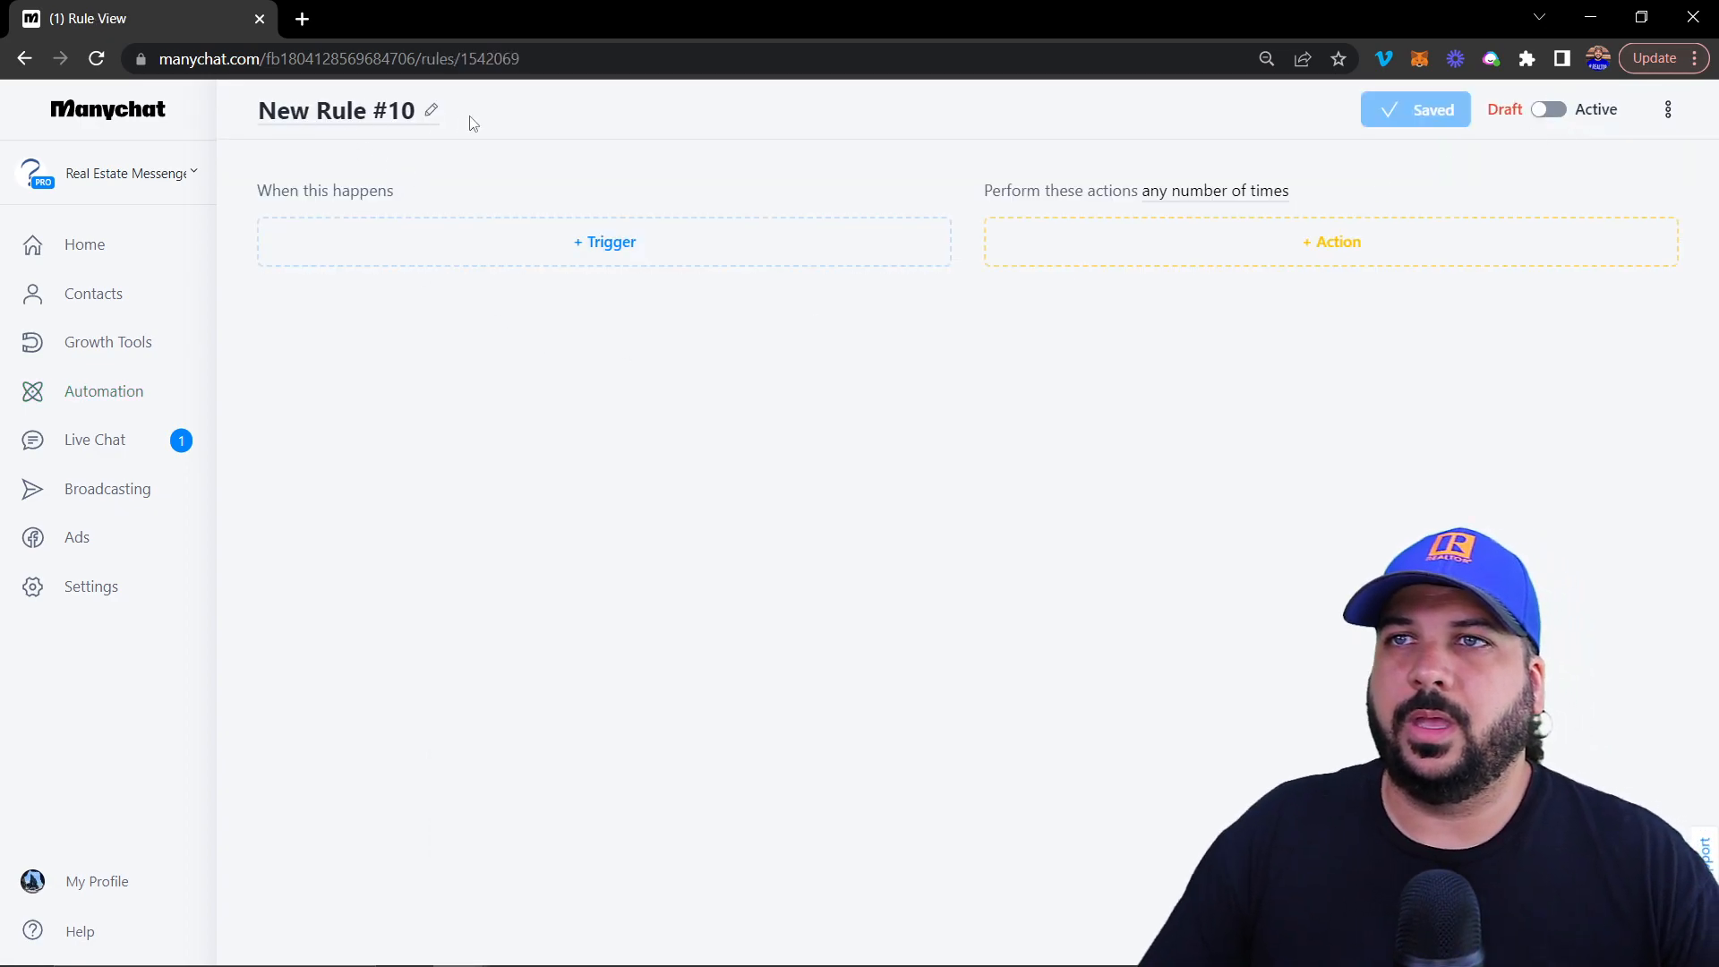
Browse the available trigger types for New Rule #10
click(594, 248)
scroll(481, 331, down, 1)
scroll(480, 347, up, 1)
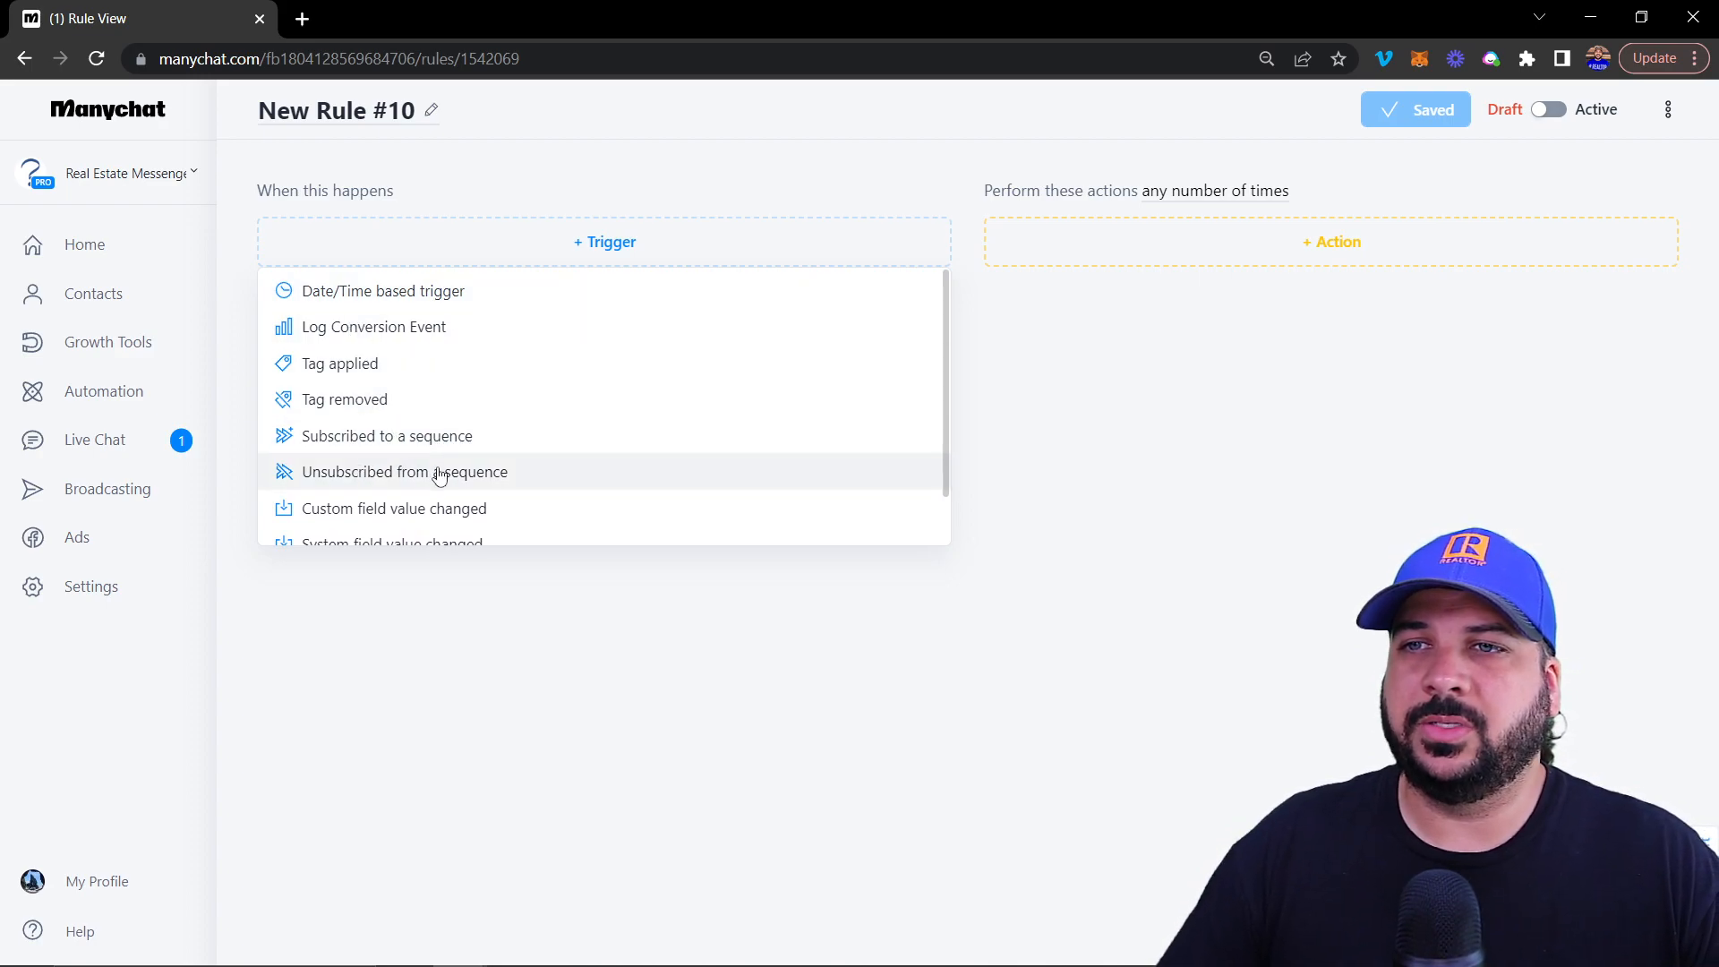
scroll(437, 473, down, 1)
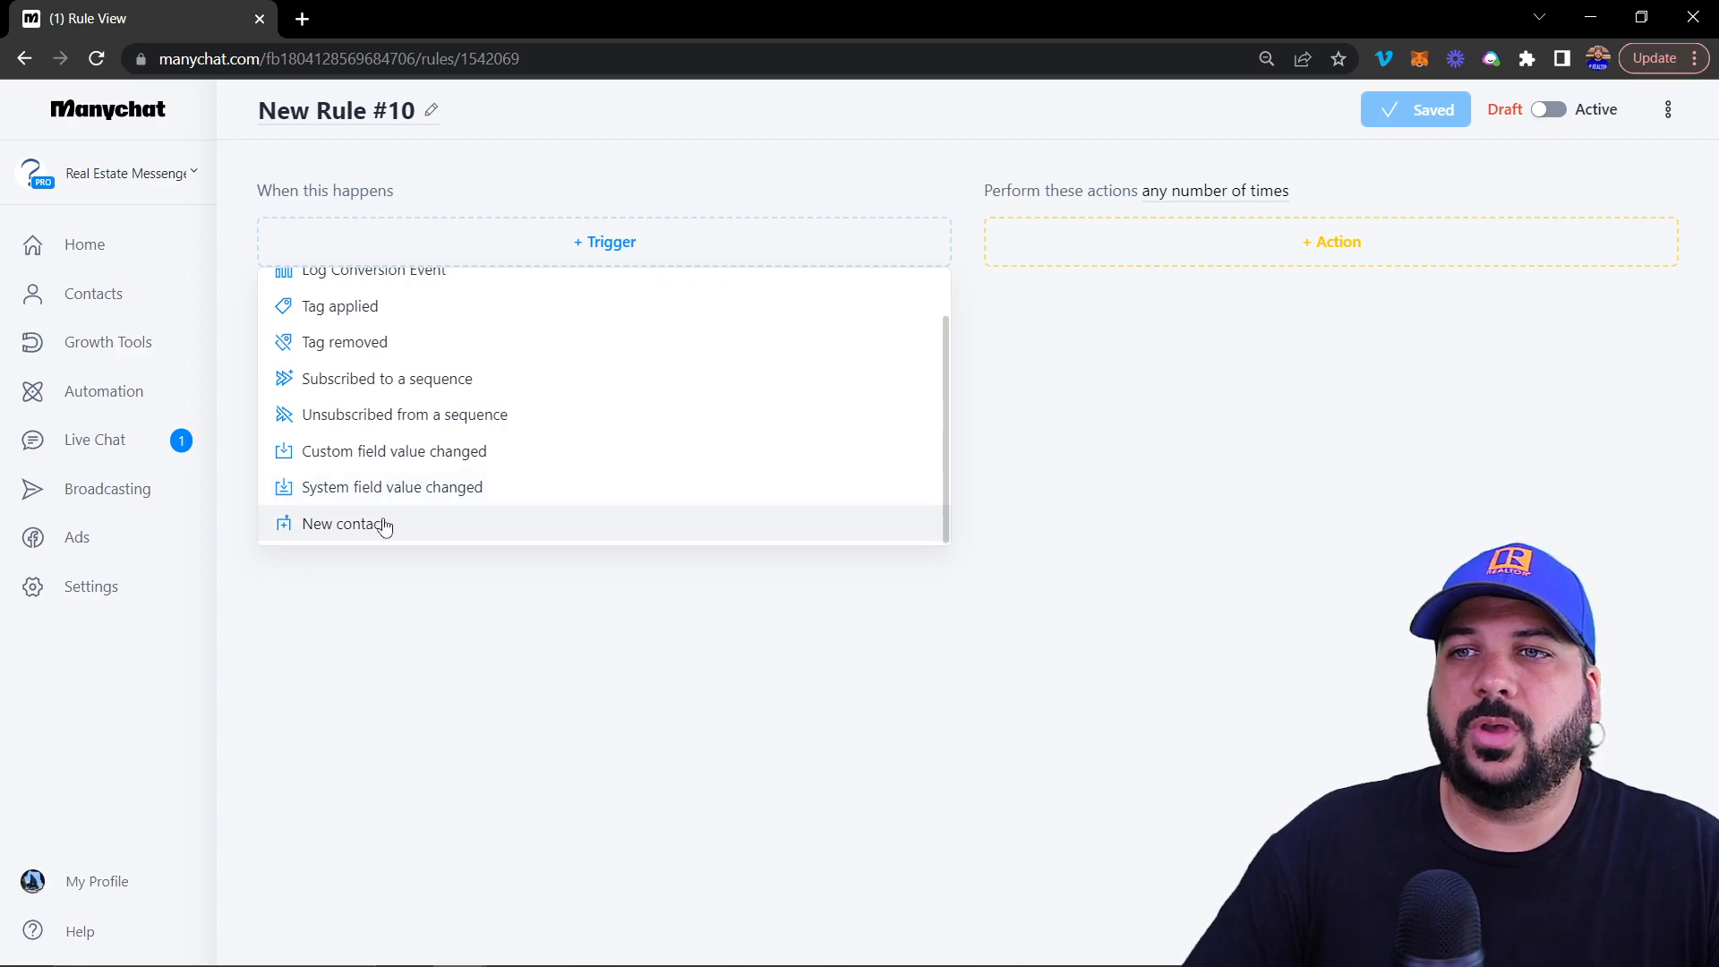
scroll(393, 502, up, 1)
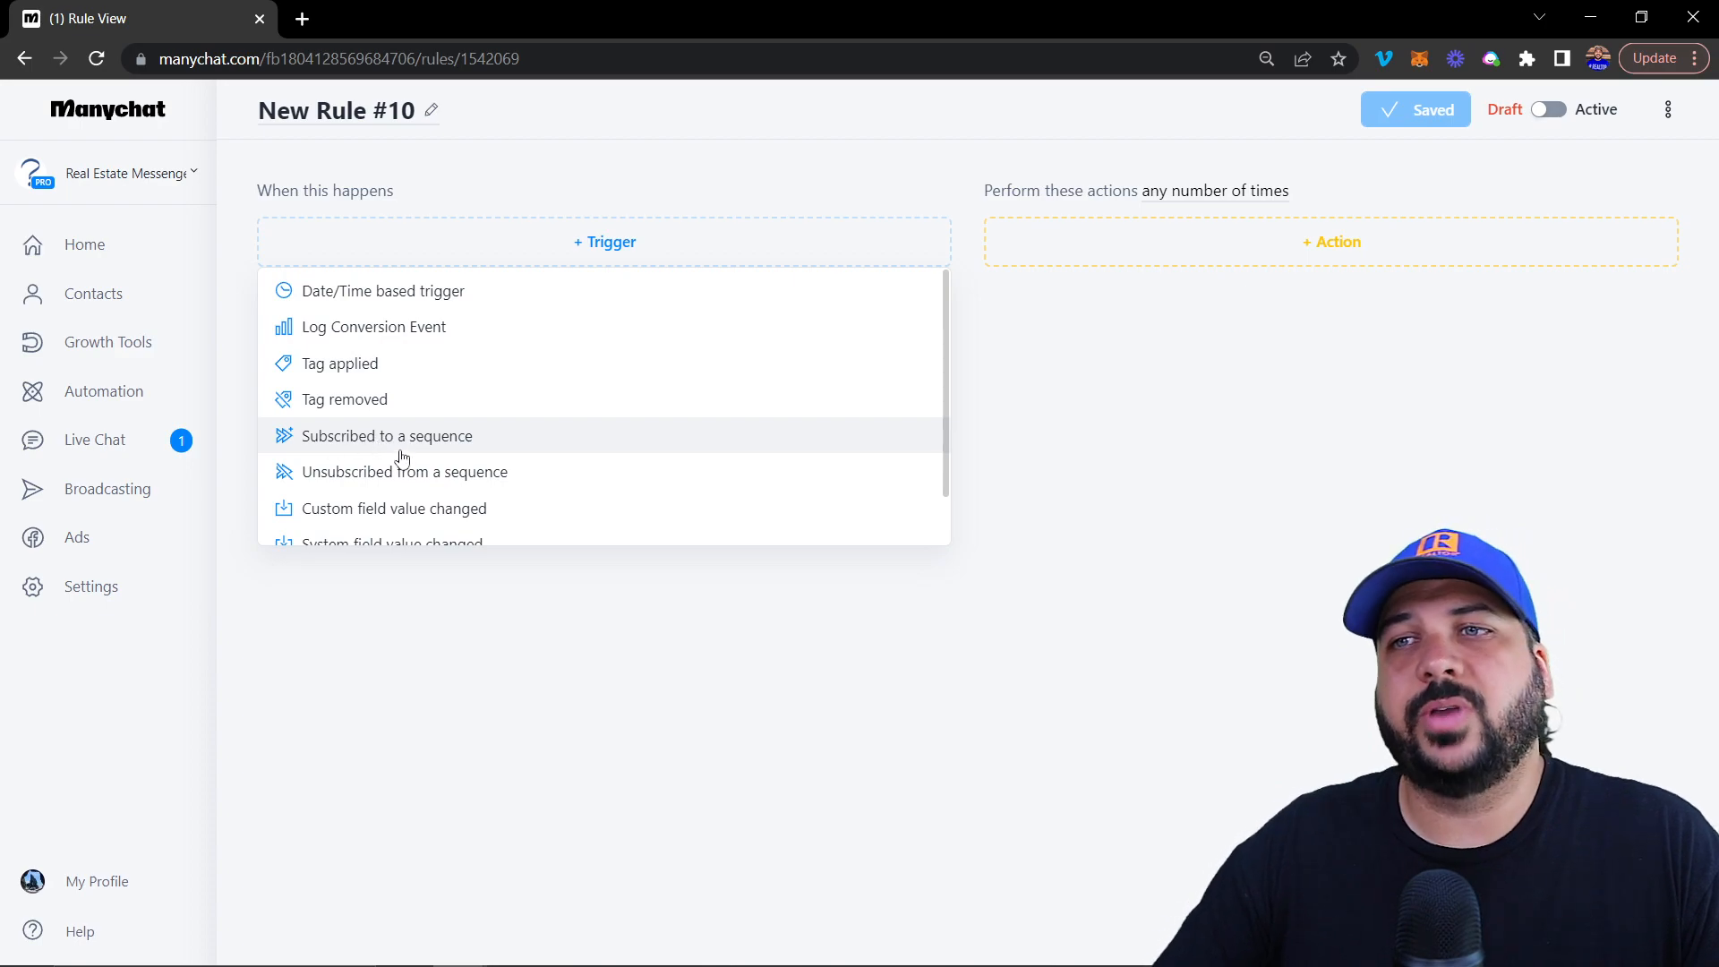
Choose a Tag applied trigger with the Motivated_Seller tag and check the run-frequency setting
click(361, 371)
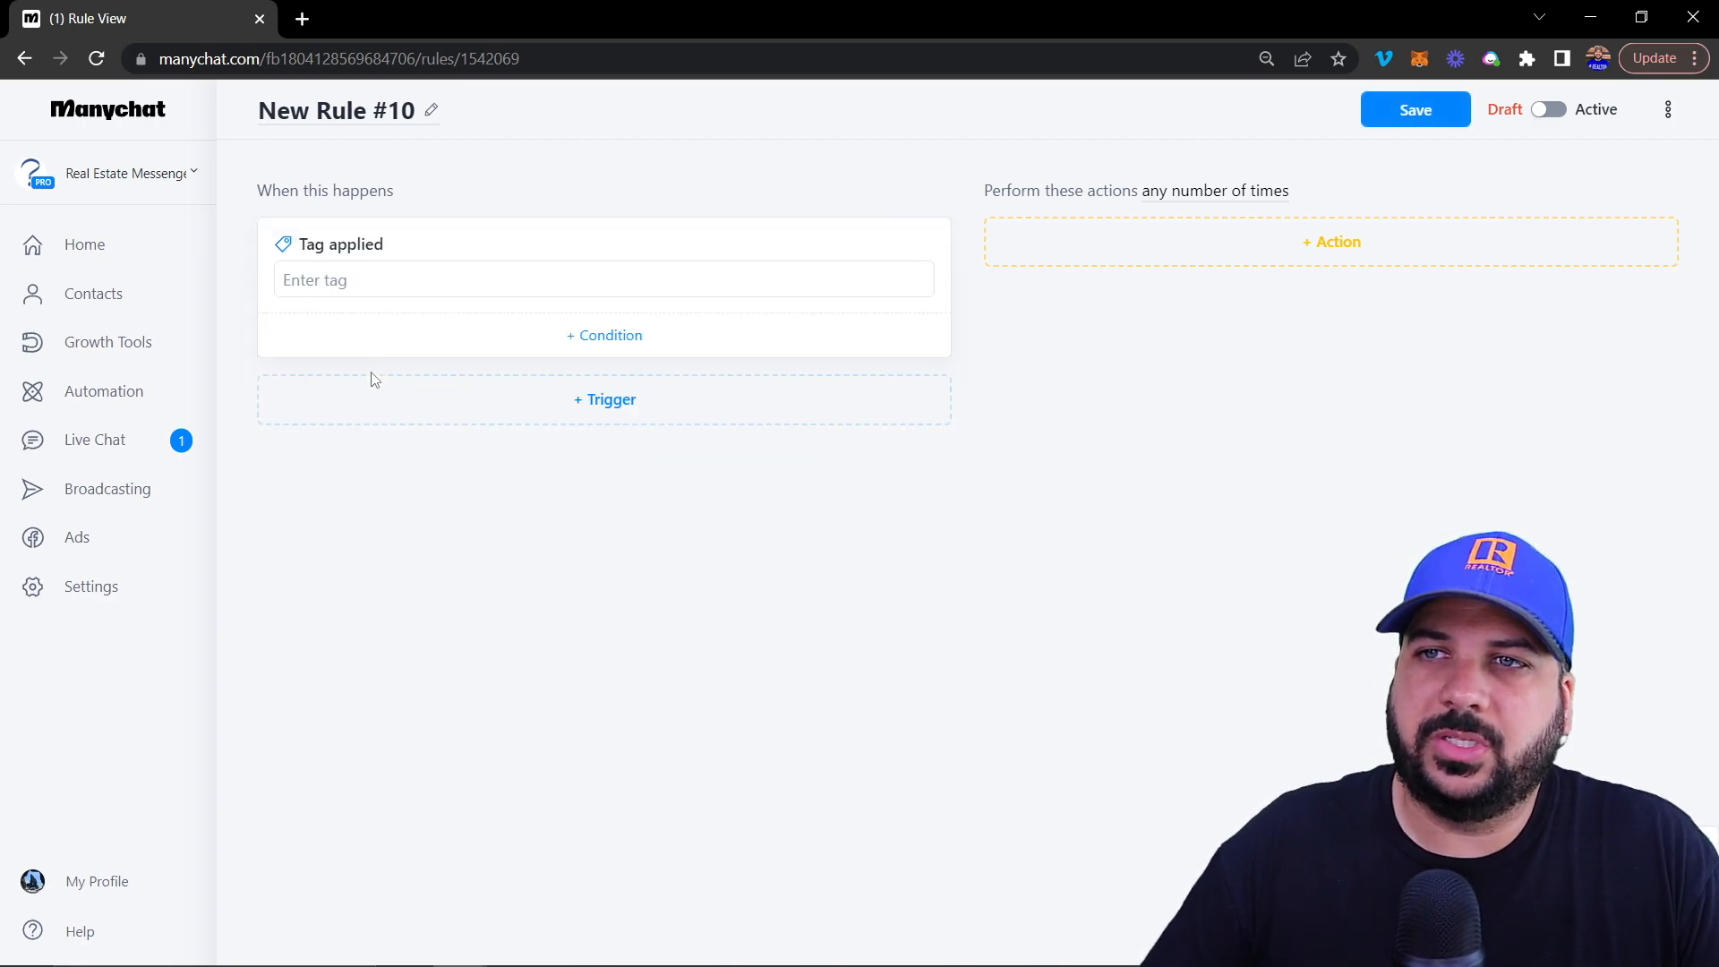
click(399, 272)
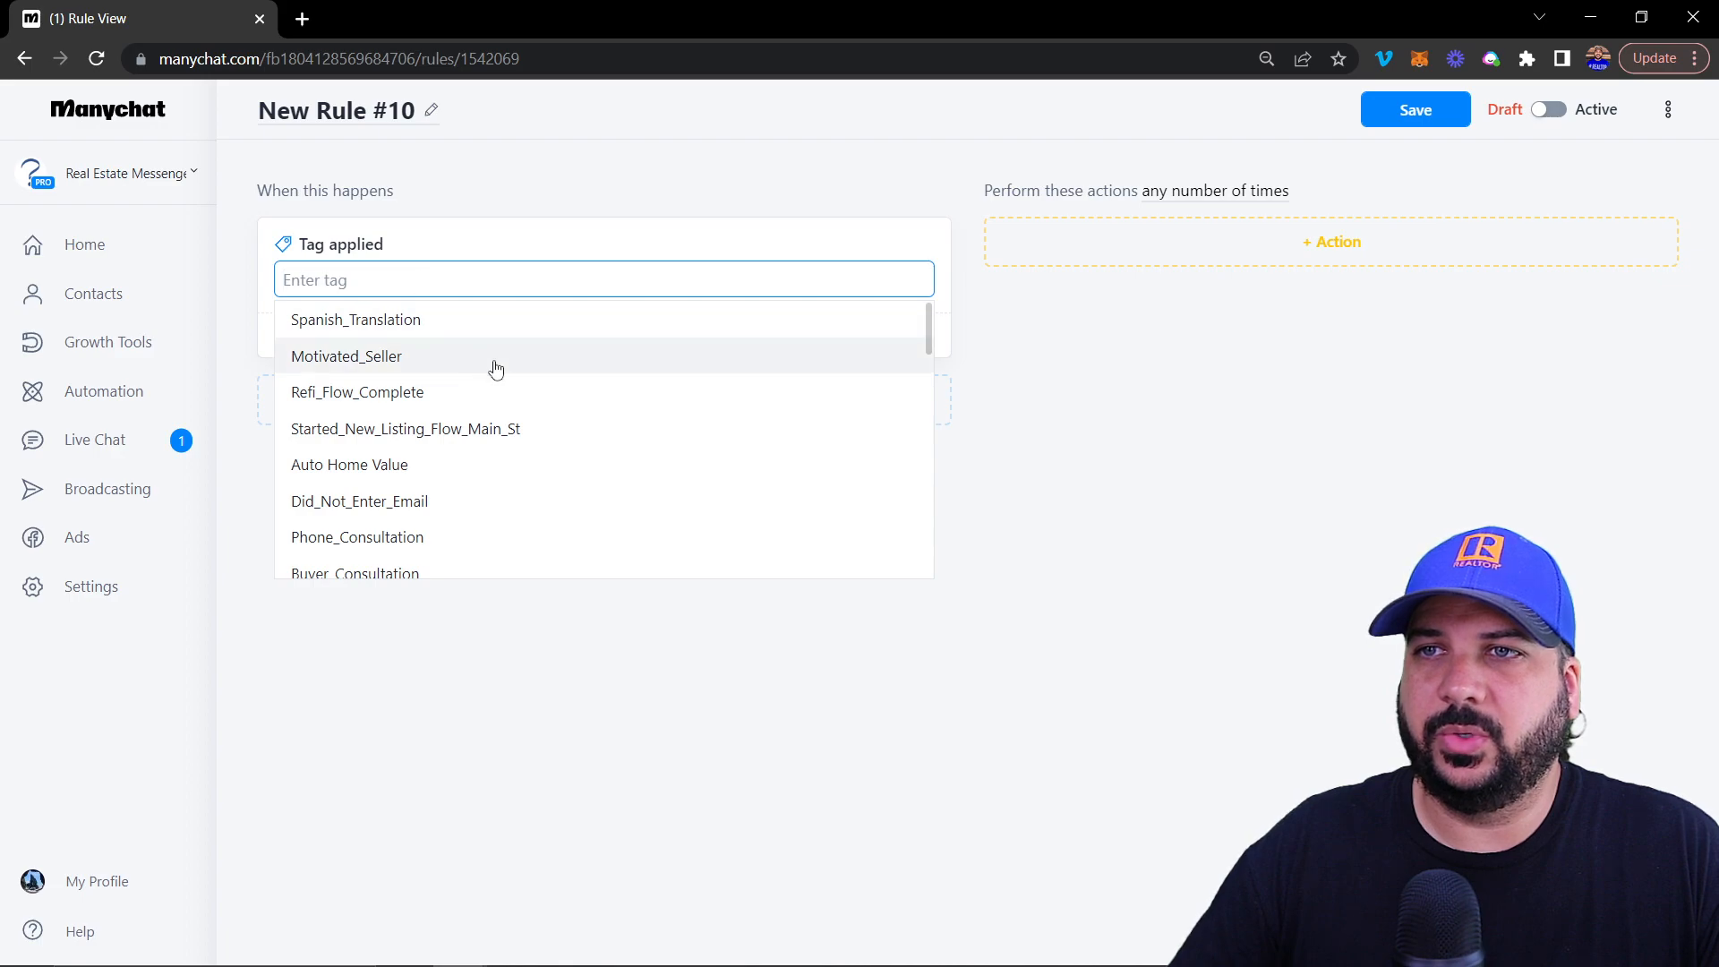
click(355, 355)
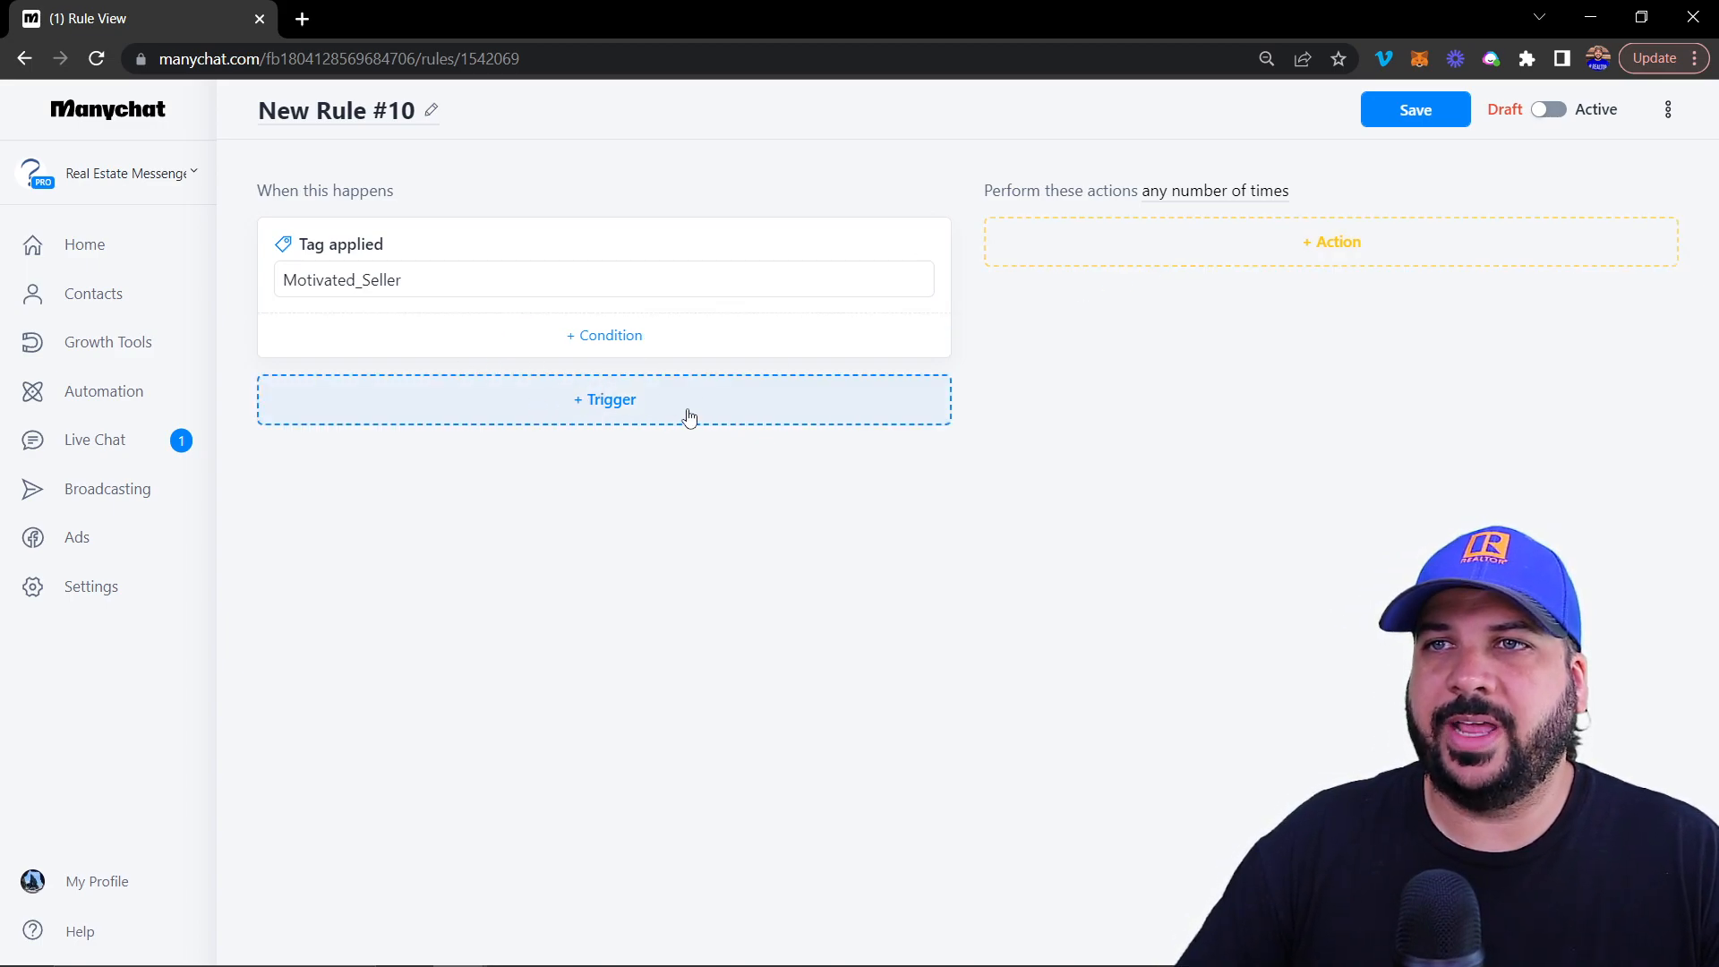
click(1185, 194)
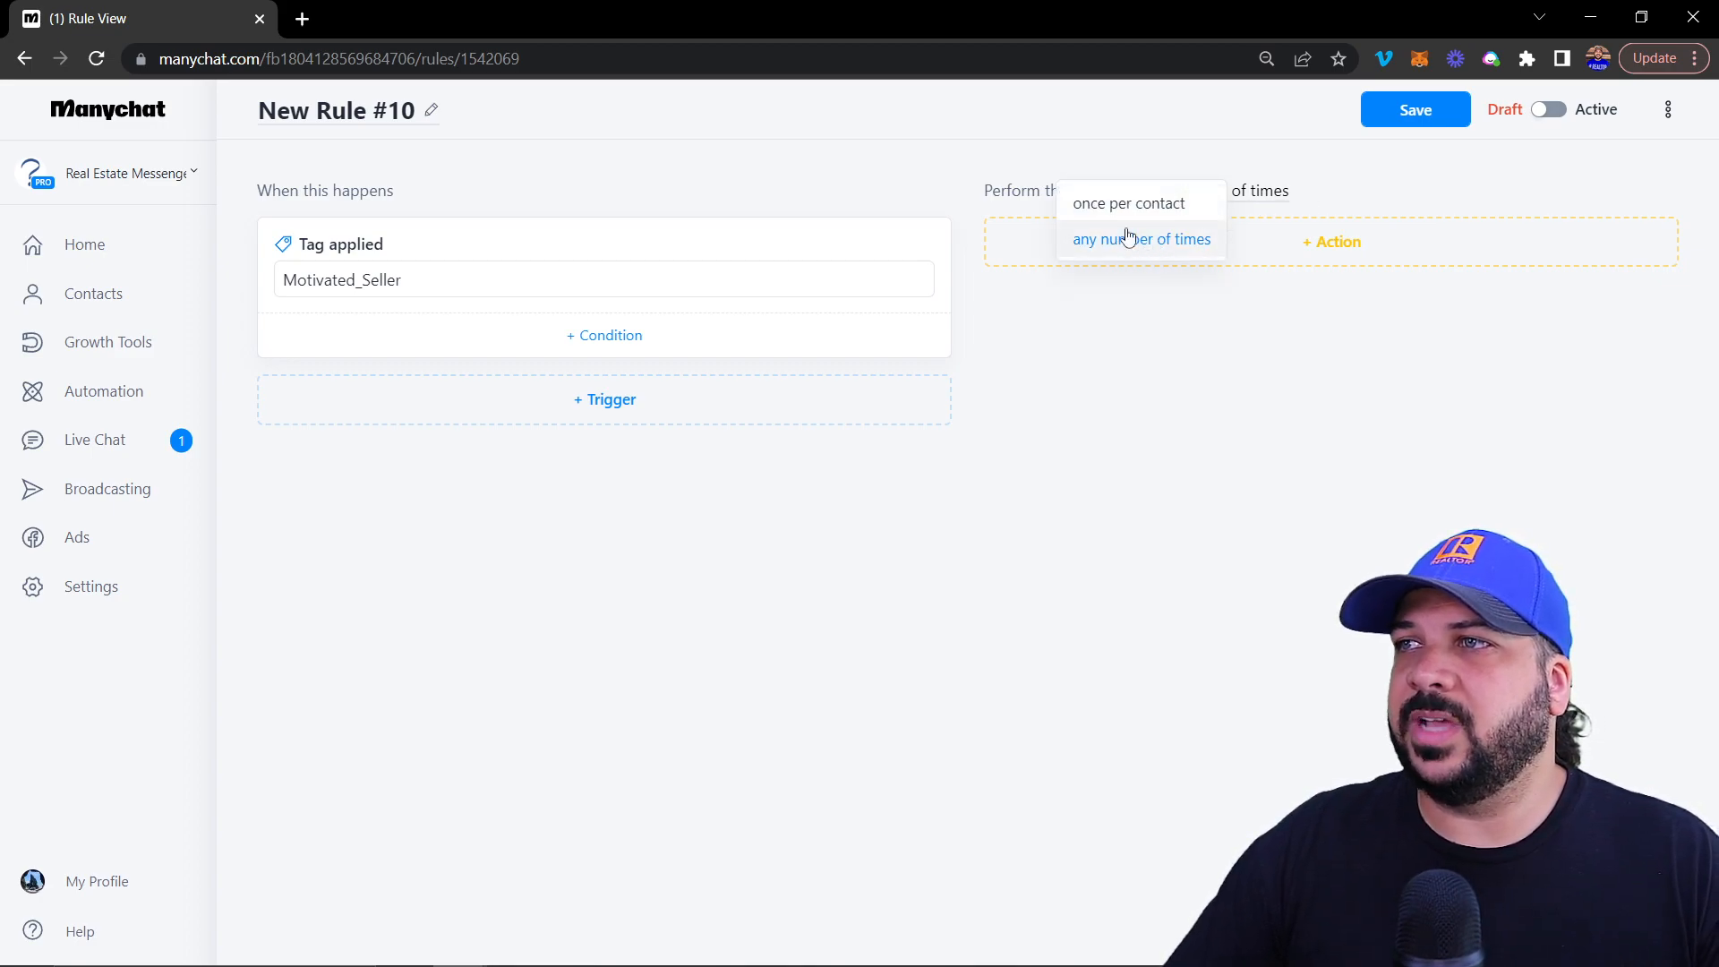
Show the possible actions for rule #10 and scroll down through them
click(1329, 255)
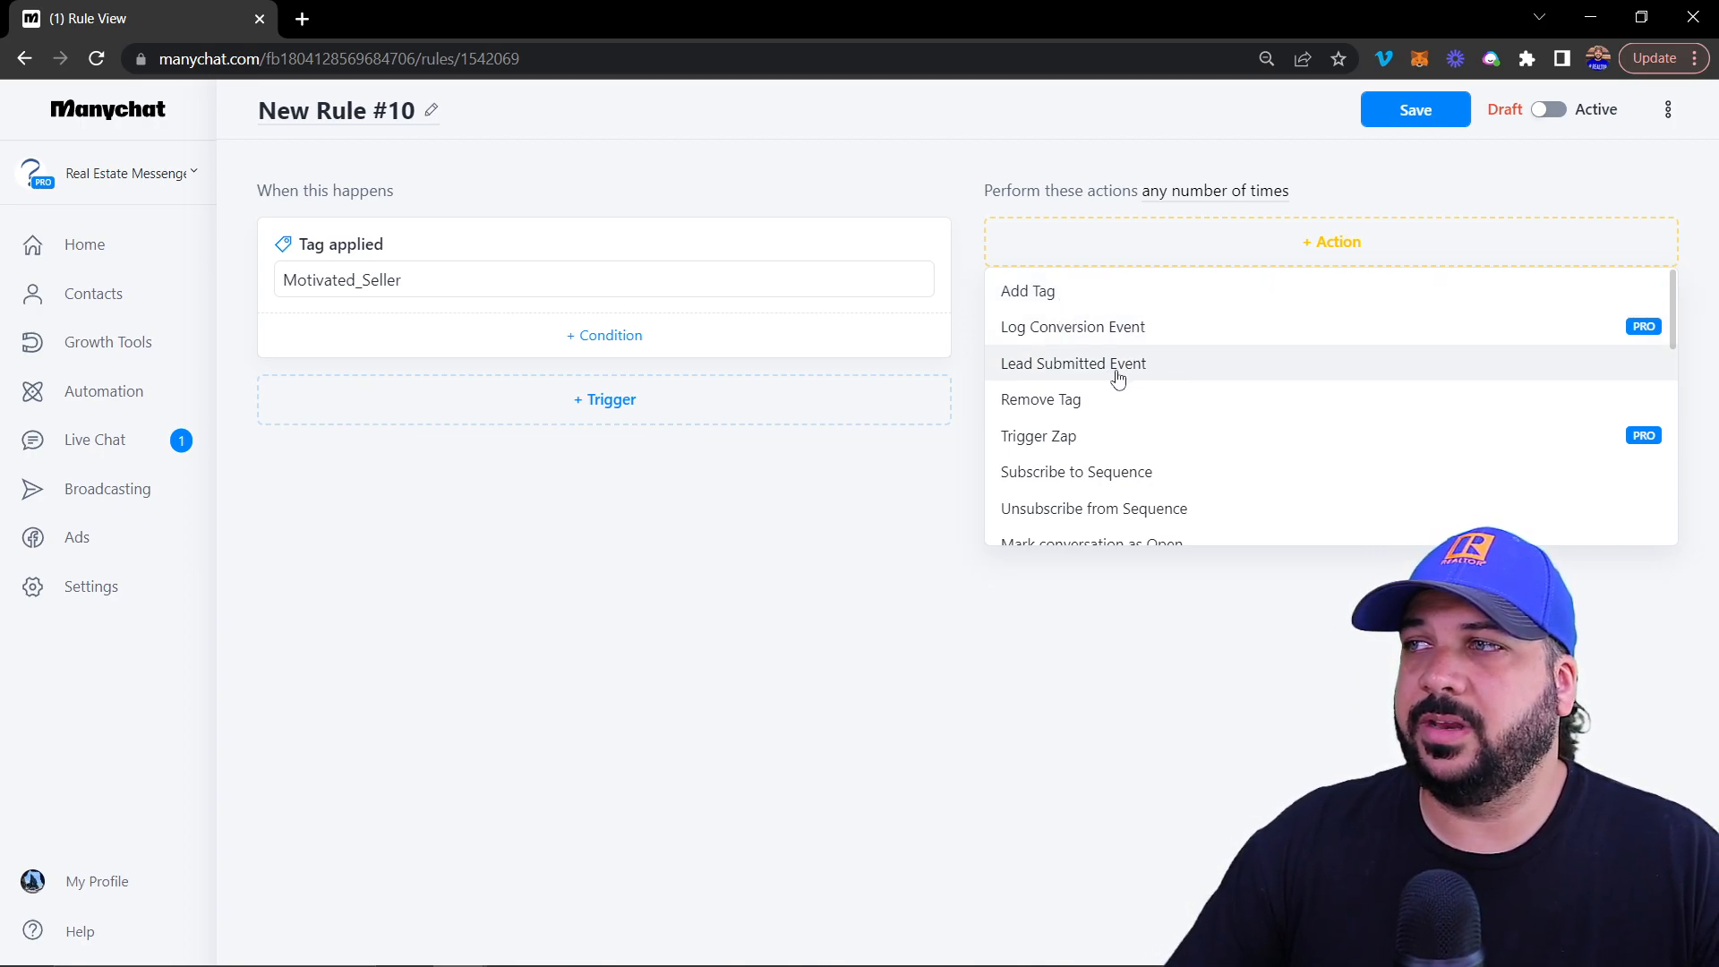
scroll(1115, 372, down, 1)
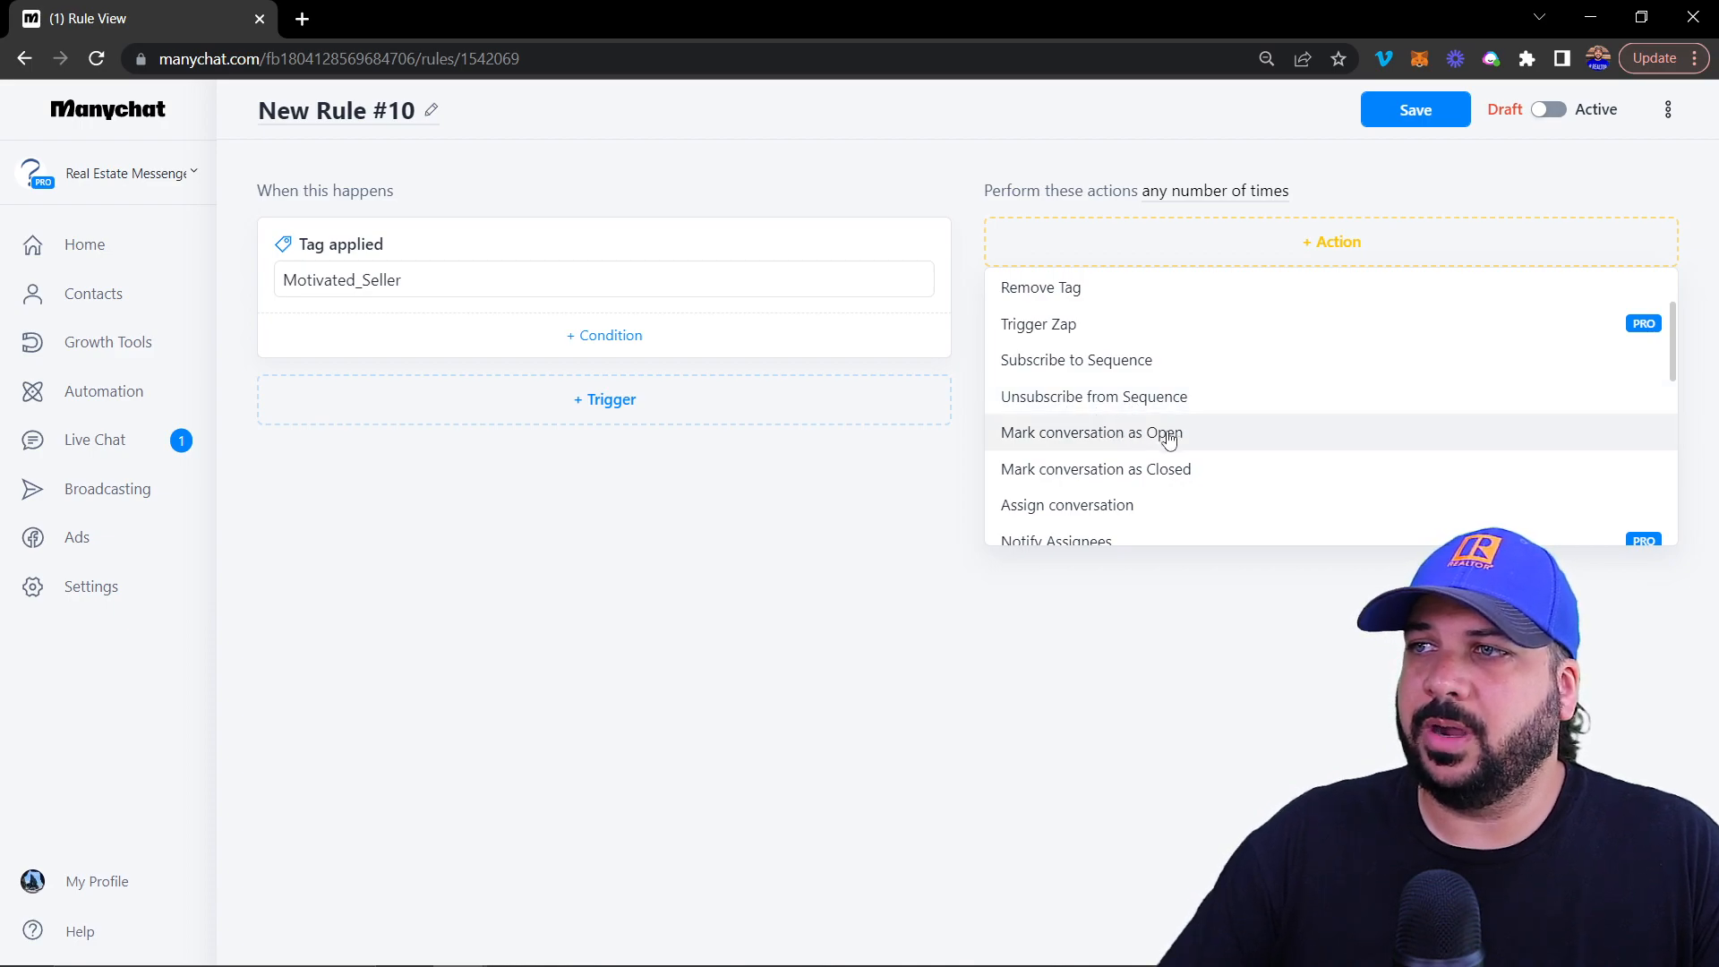
scroll(1168, 437, down, 1)
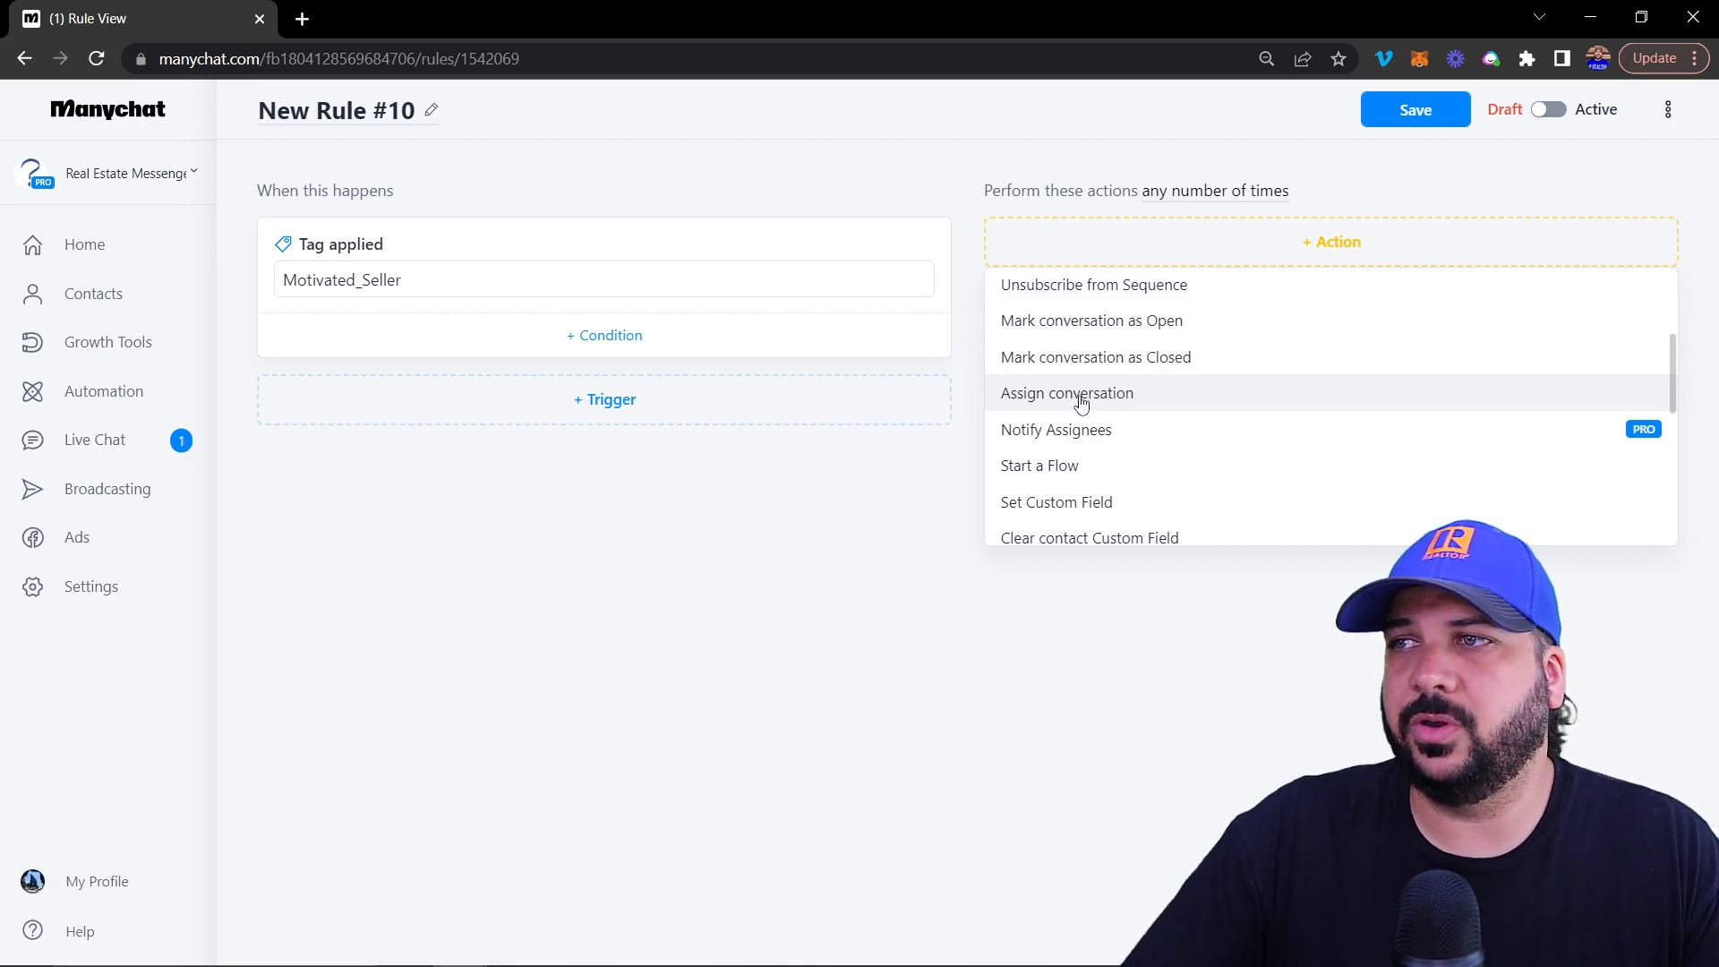
scroll(1084, 400, down, 1)
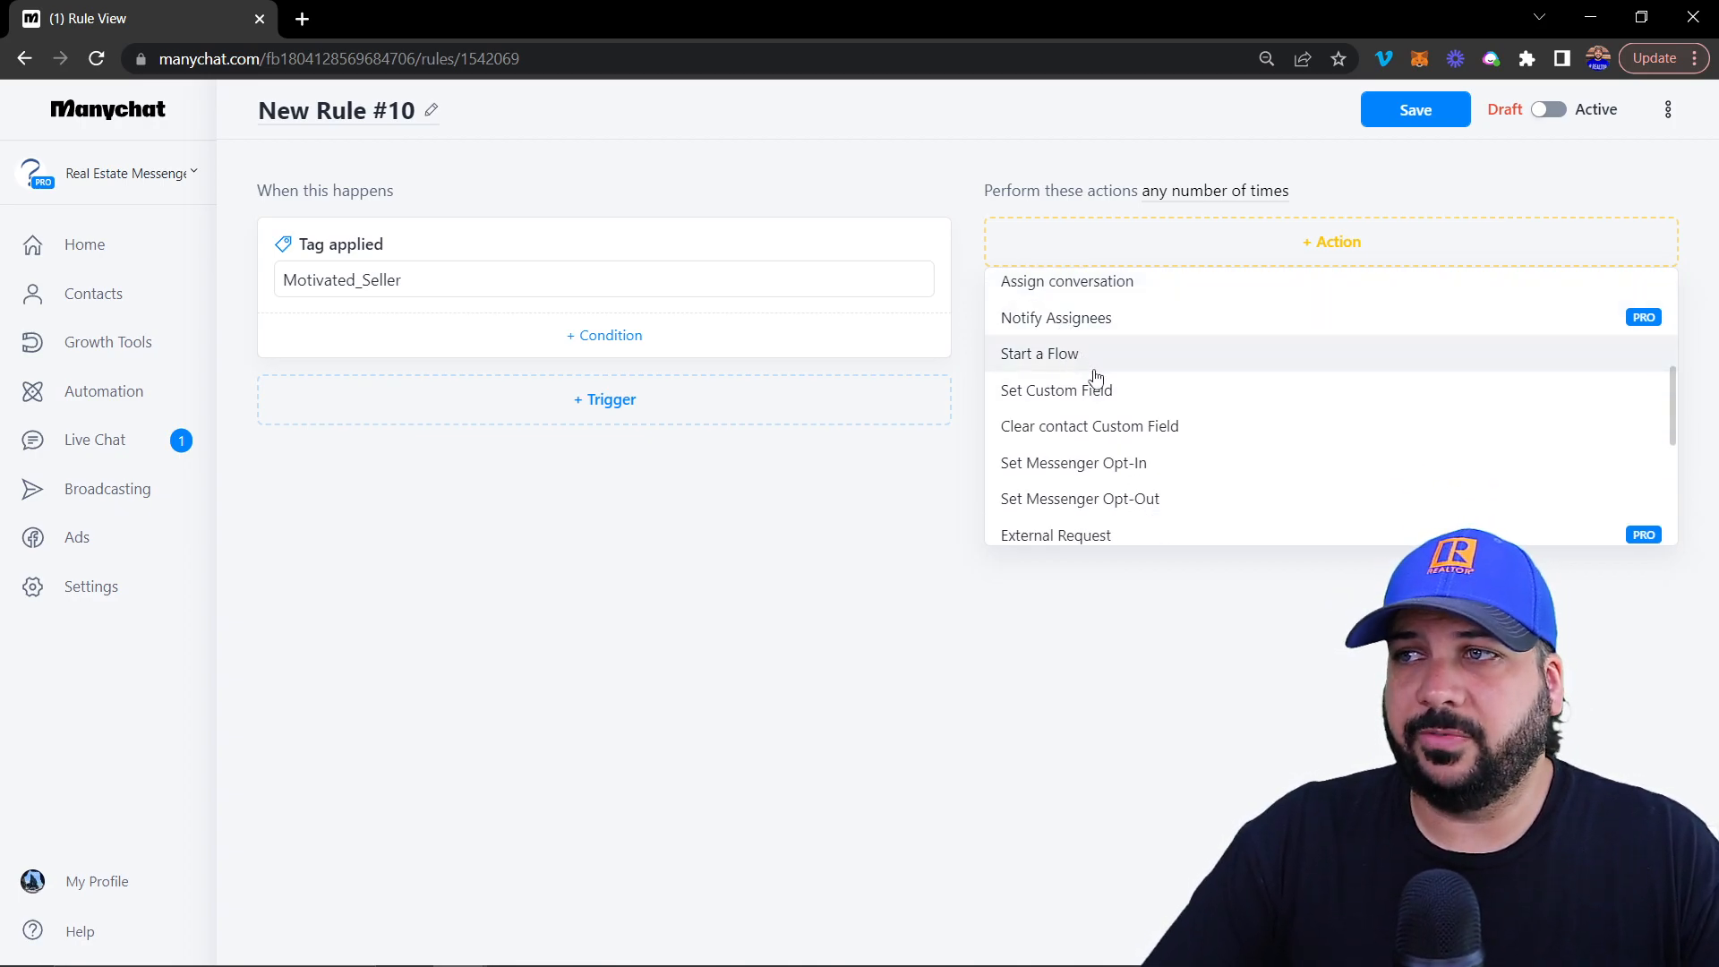
scroll(1088, 386, down, 1)
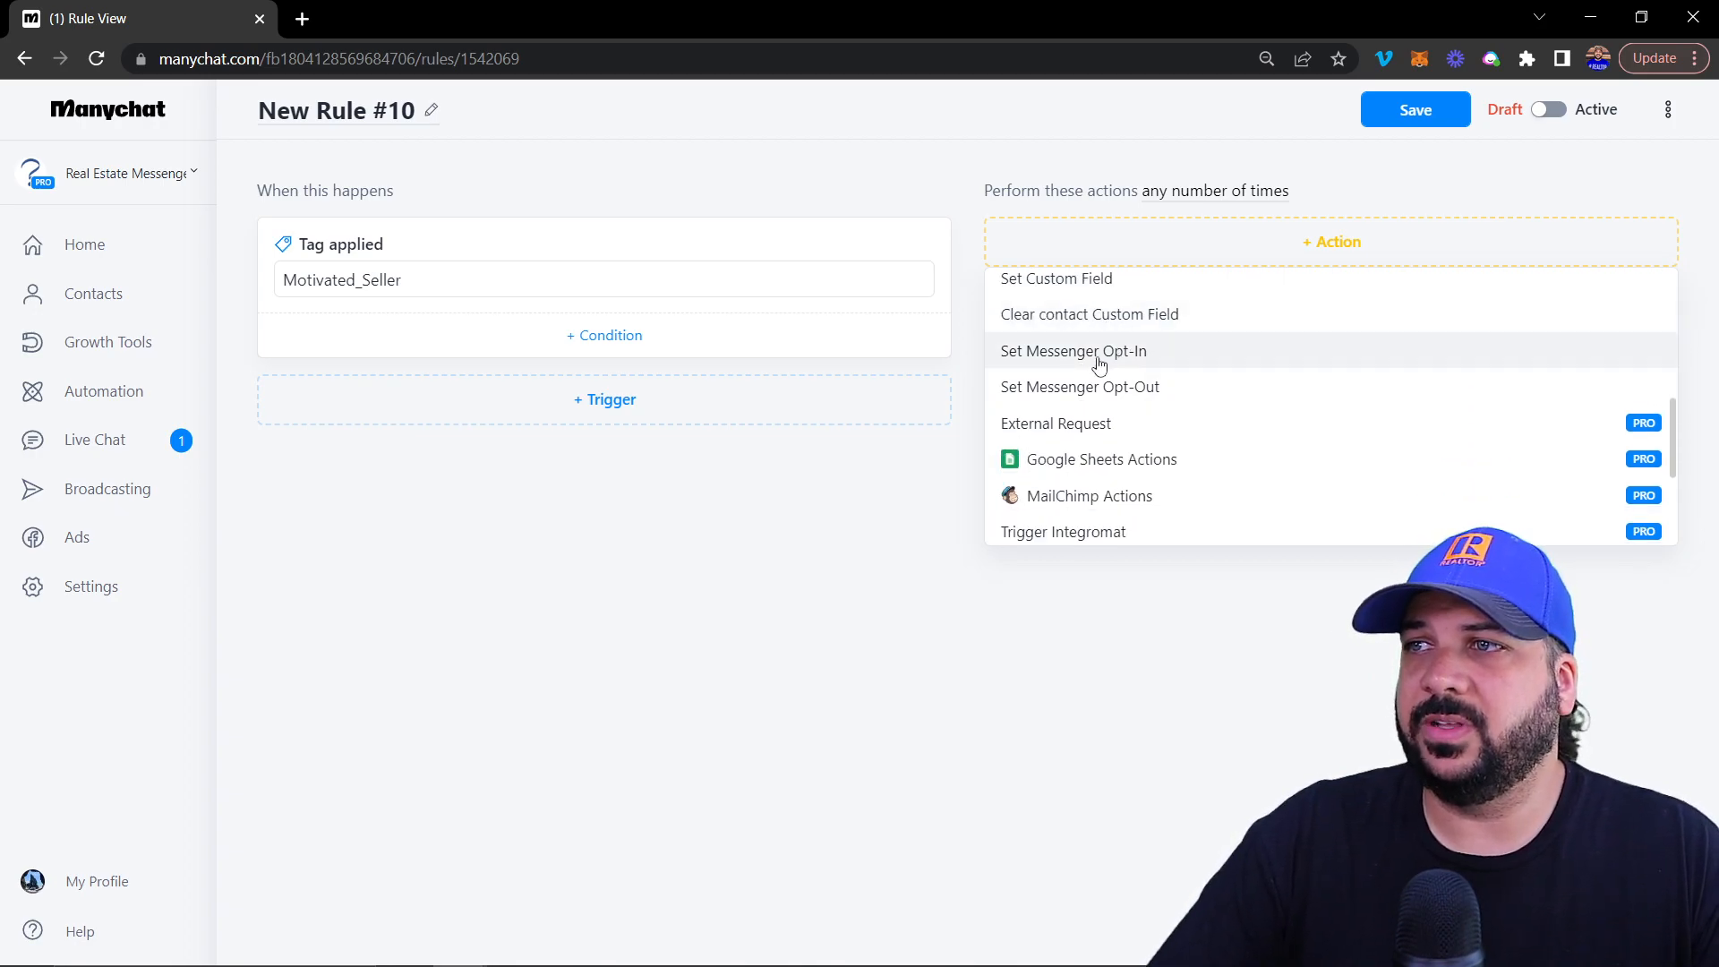
Scan the action list up and down, then dismiss it without adding an action
scroll(1100, 359, down, 1)
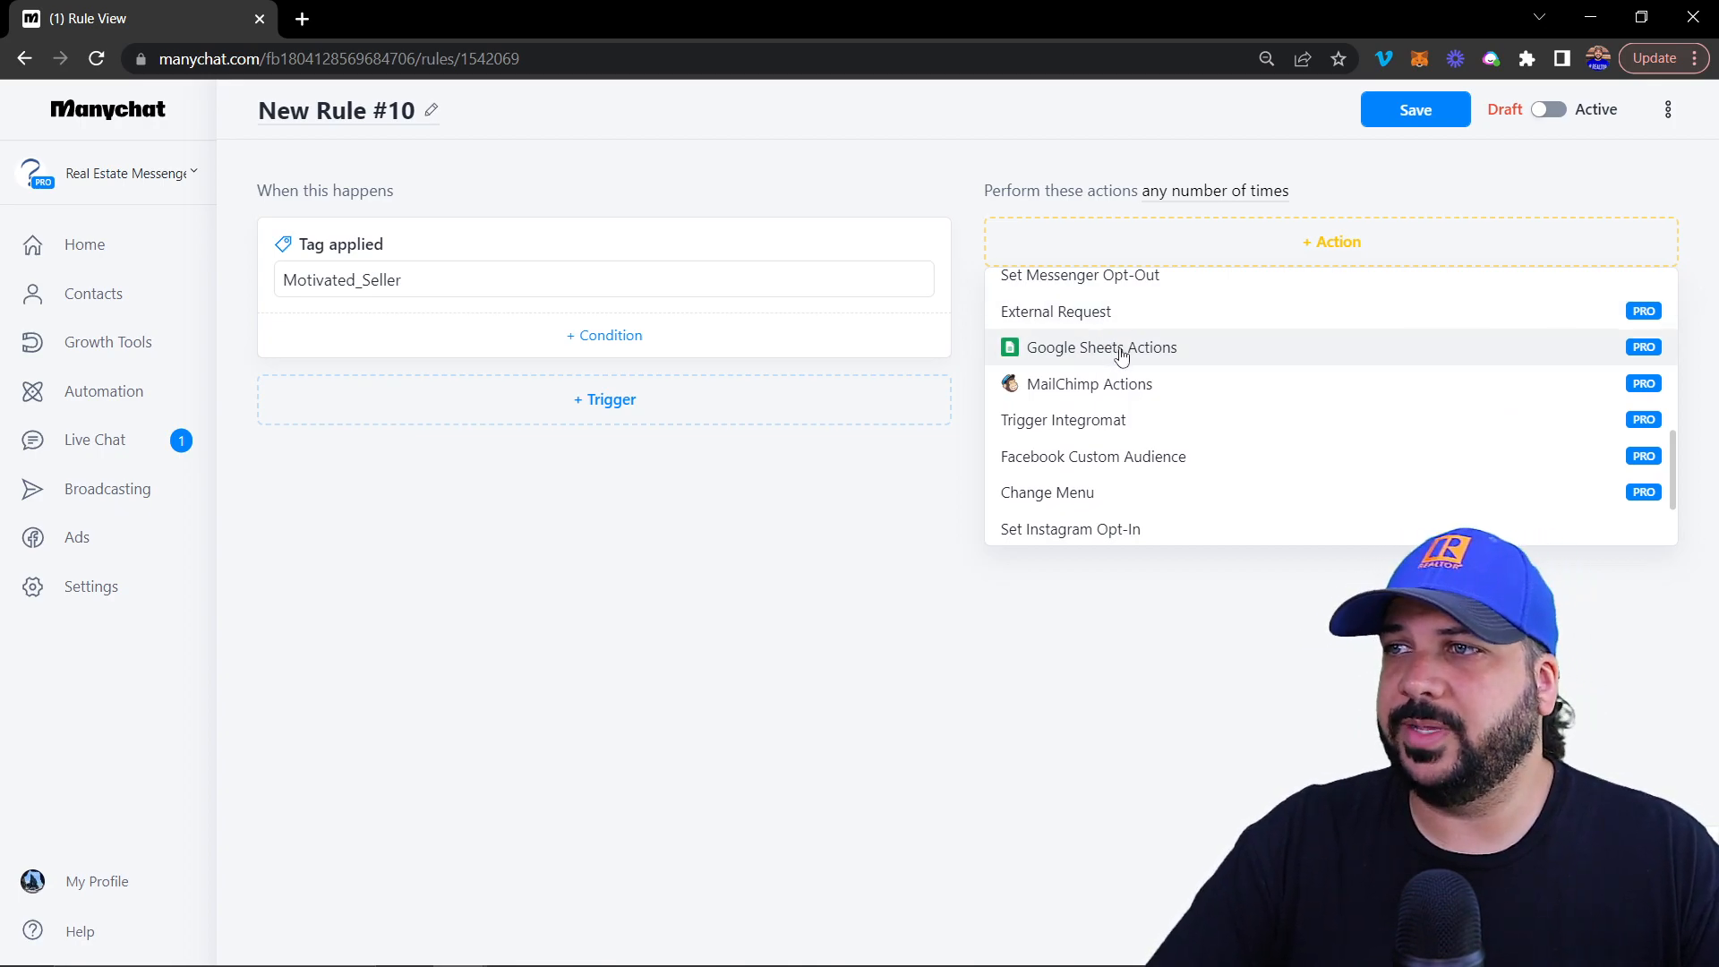
scroll(1119, 357, down, 1)
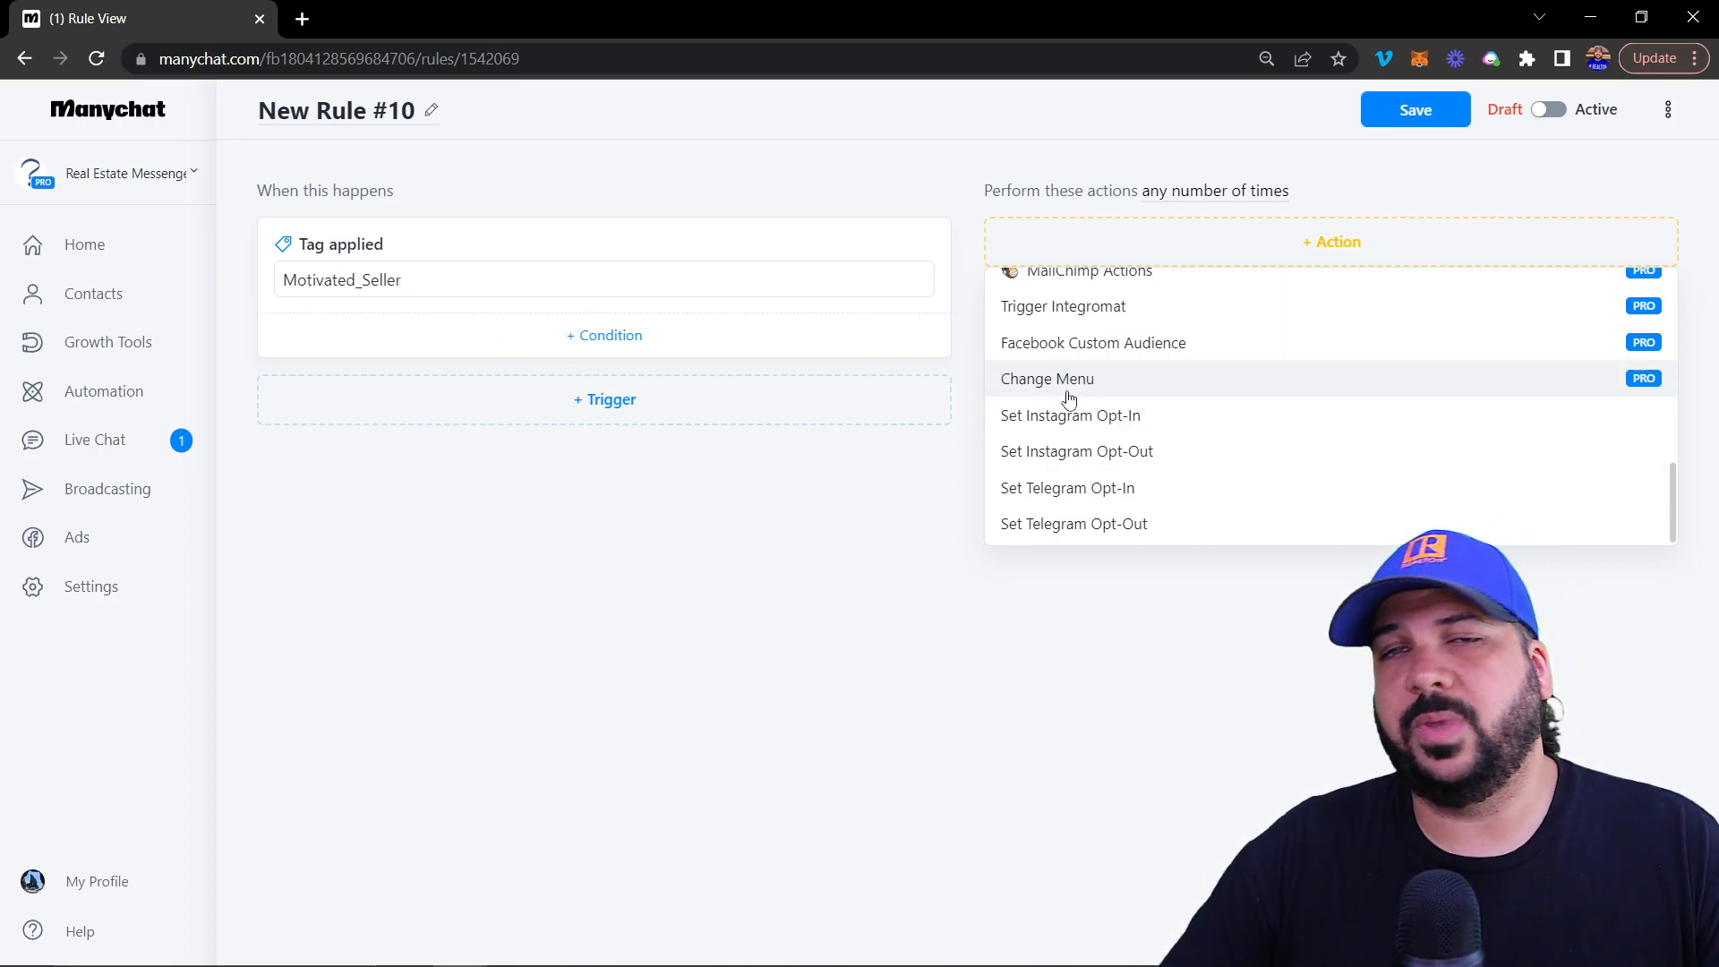
scroll(1072, 397, up, 3)
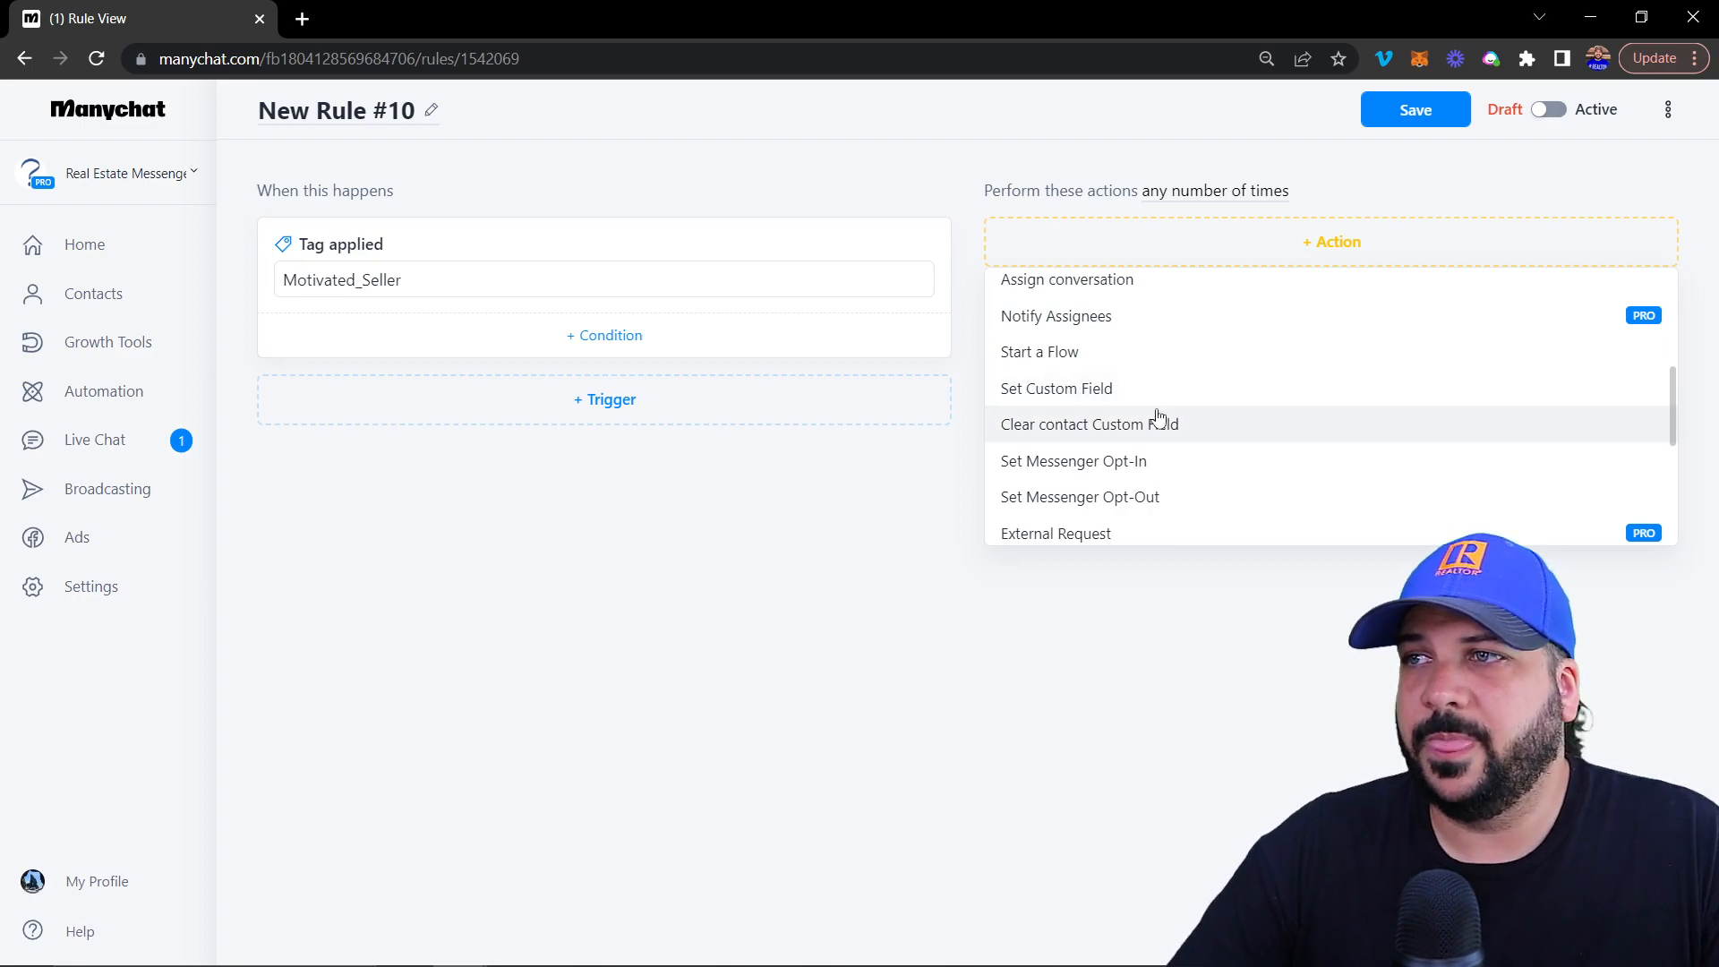
scroll(1074, 399, down, 1)
scroll(1106, 395, up, 1)
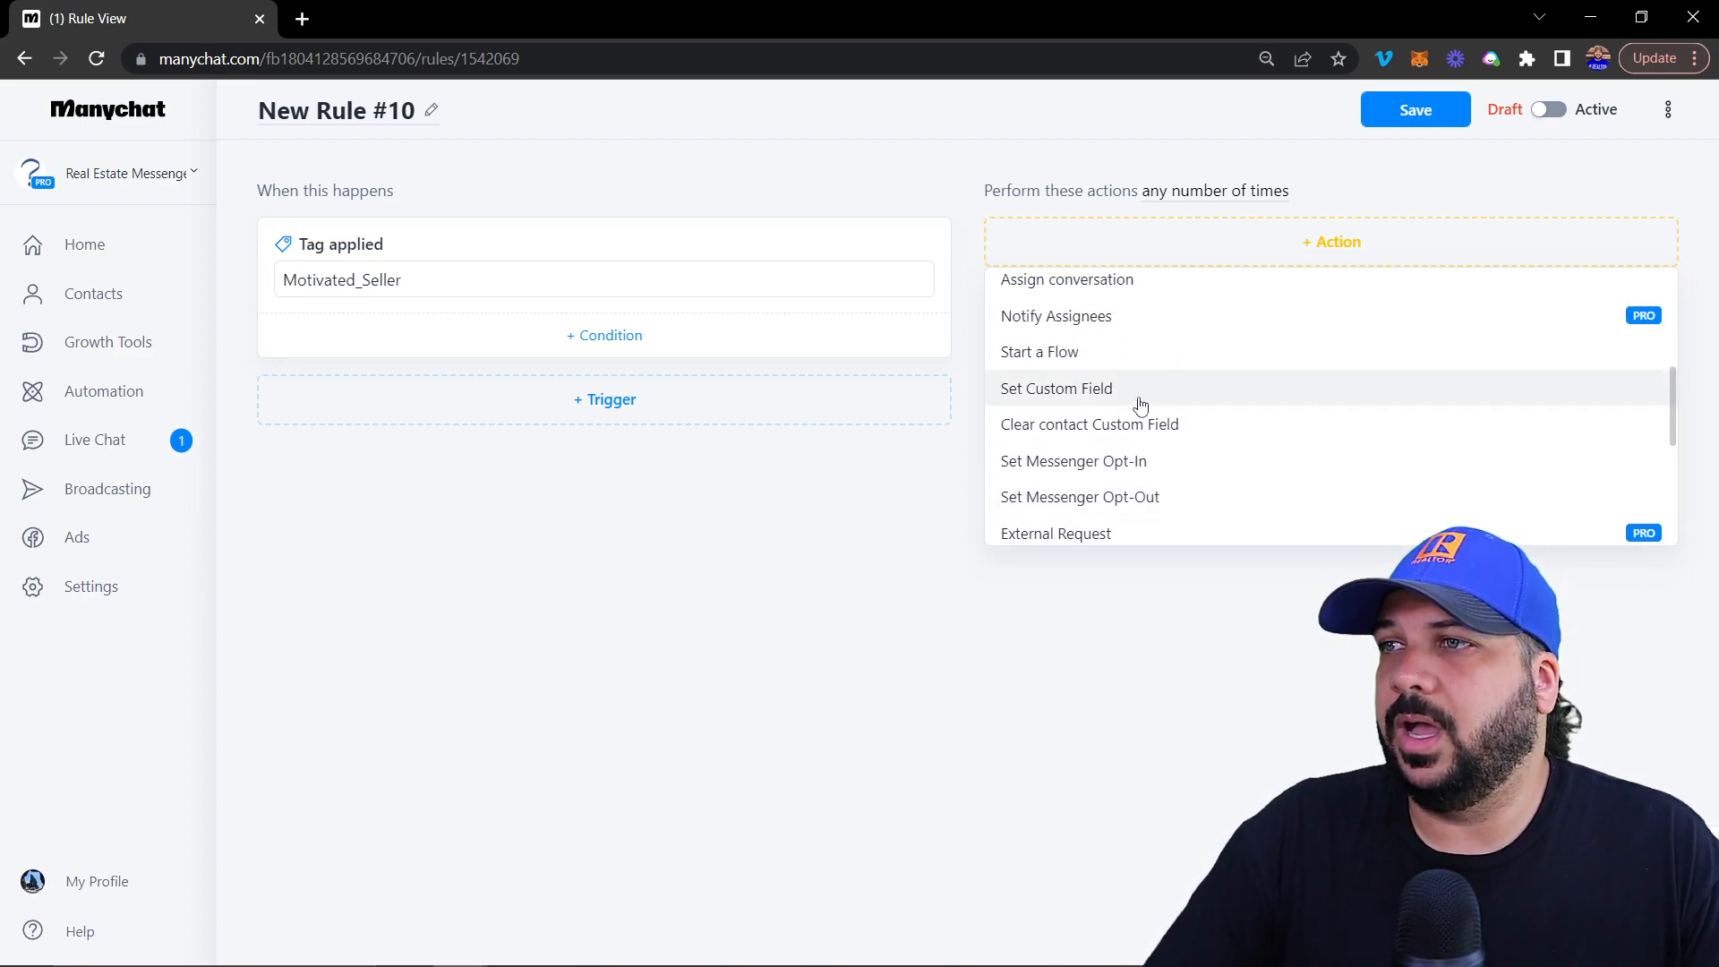
scroll(1090, 369, up, 1)
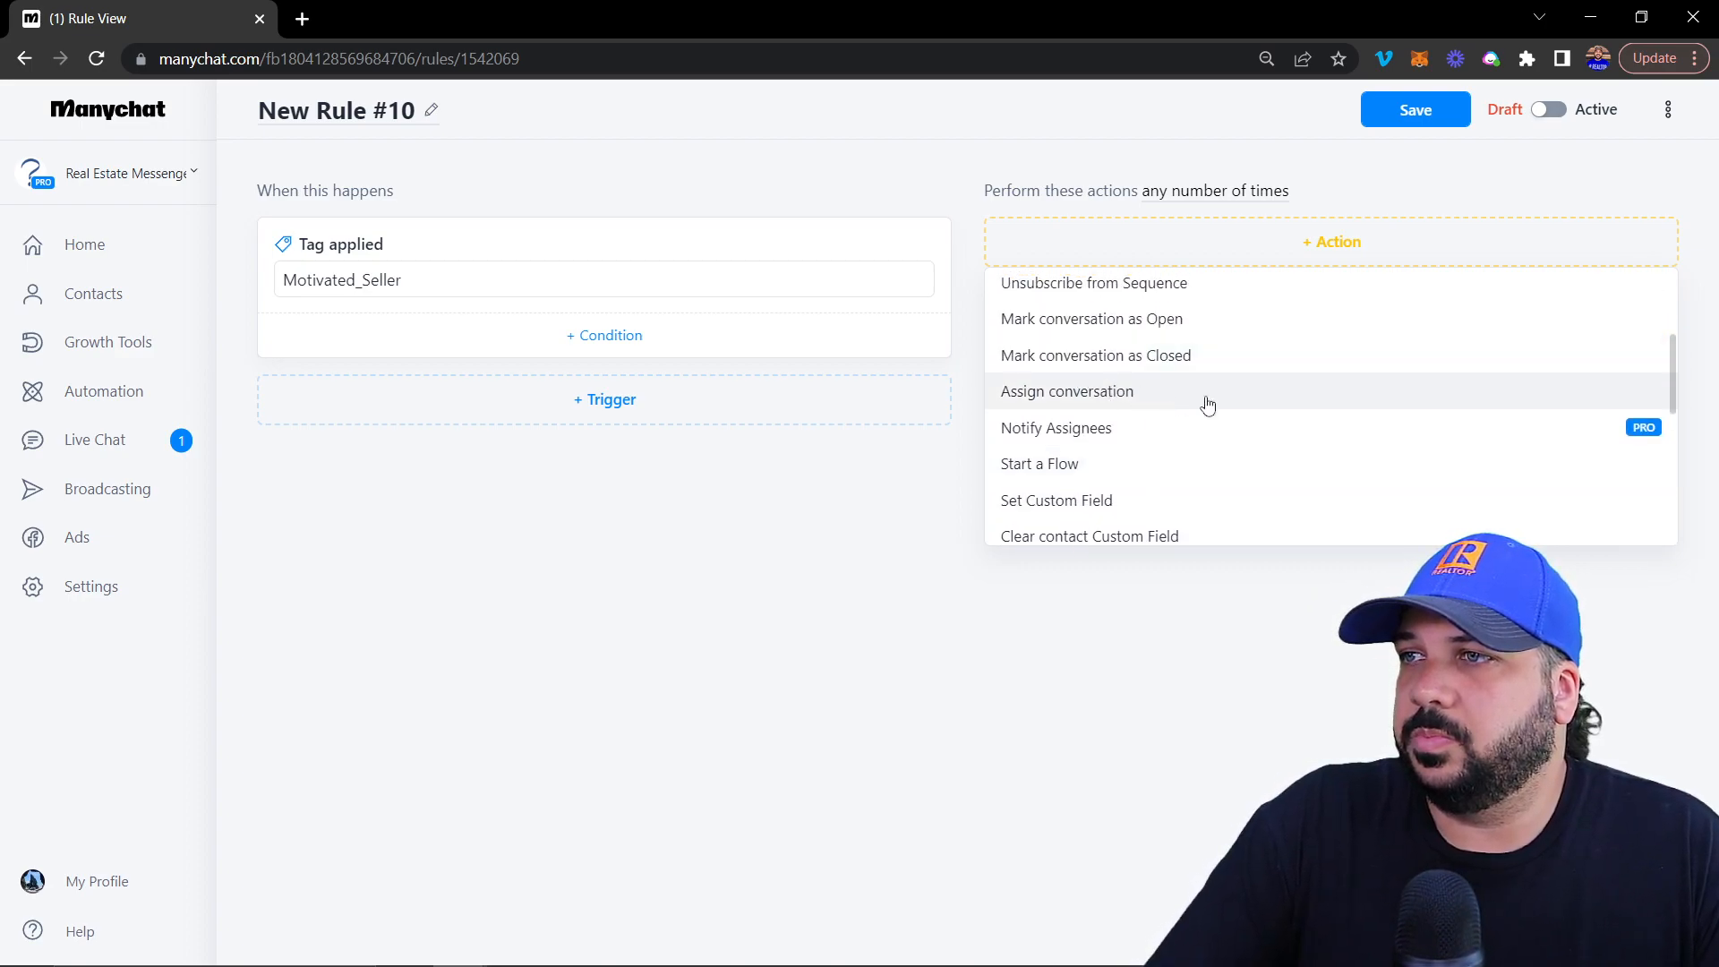
scroll(1222, 393, up, 2)
scroll(1038, 385, down, 1)
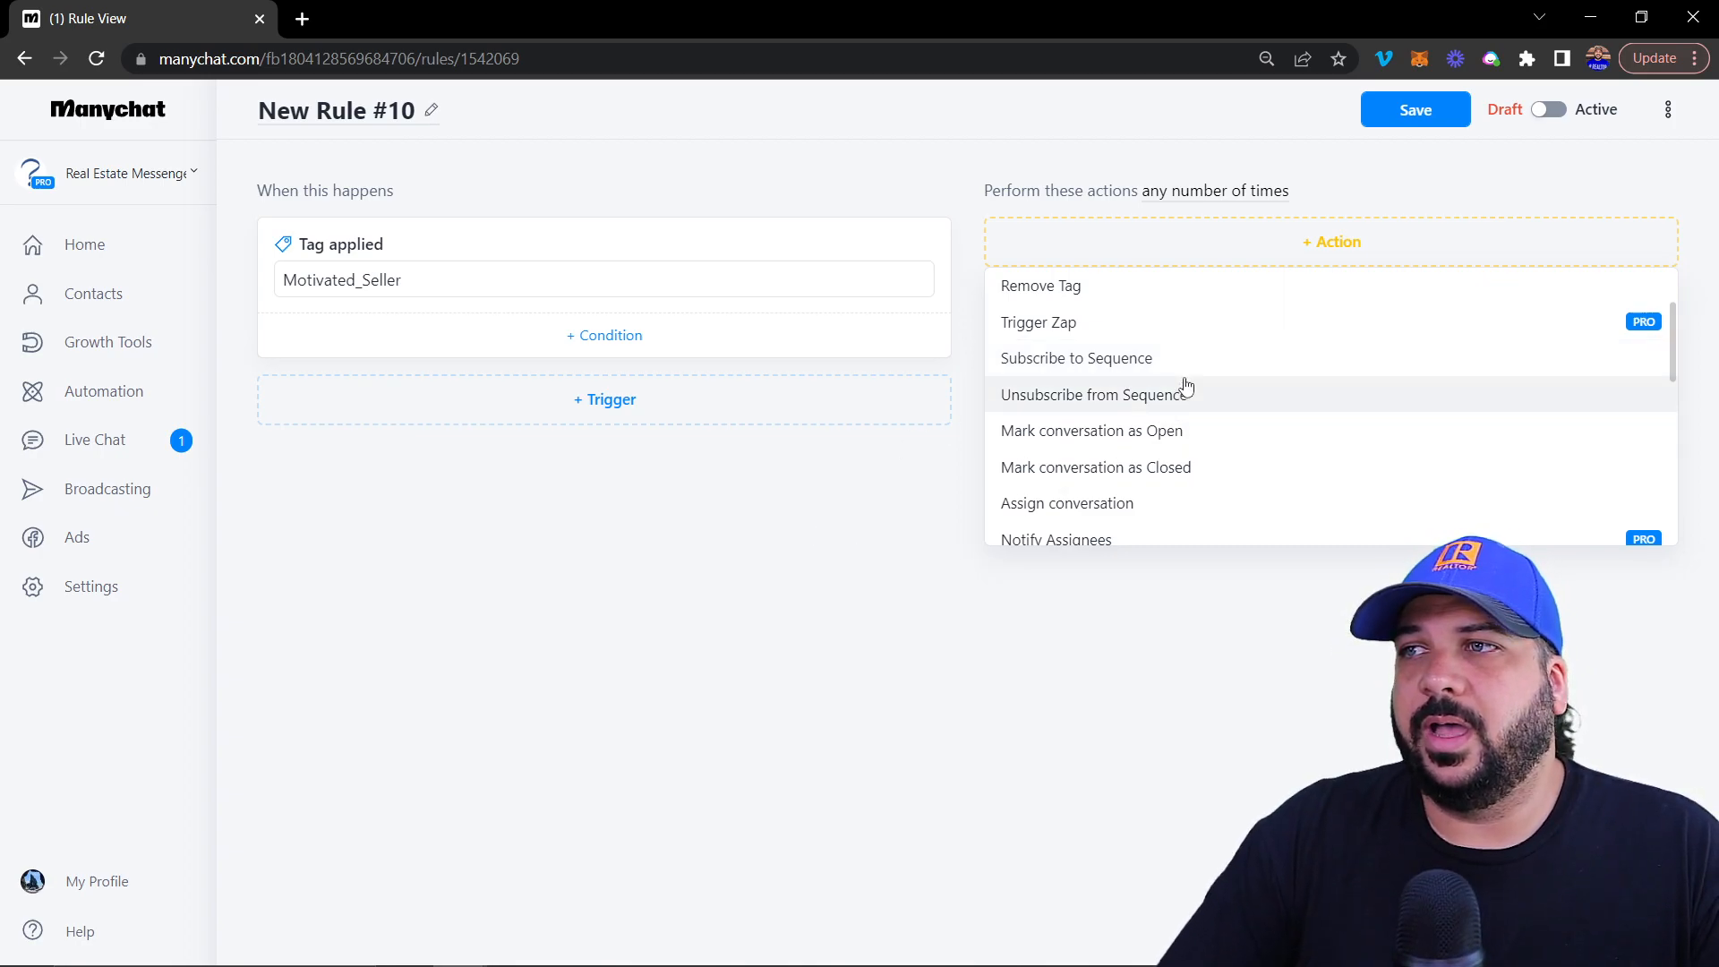
click(801, 562)
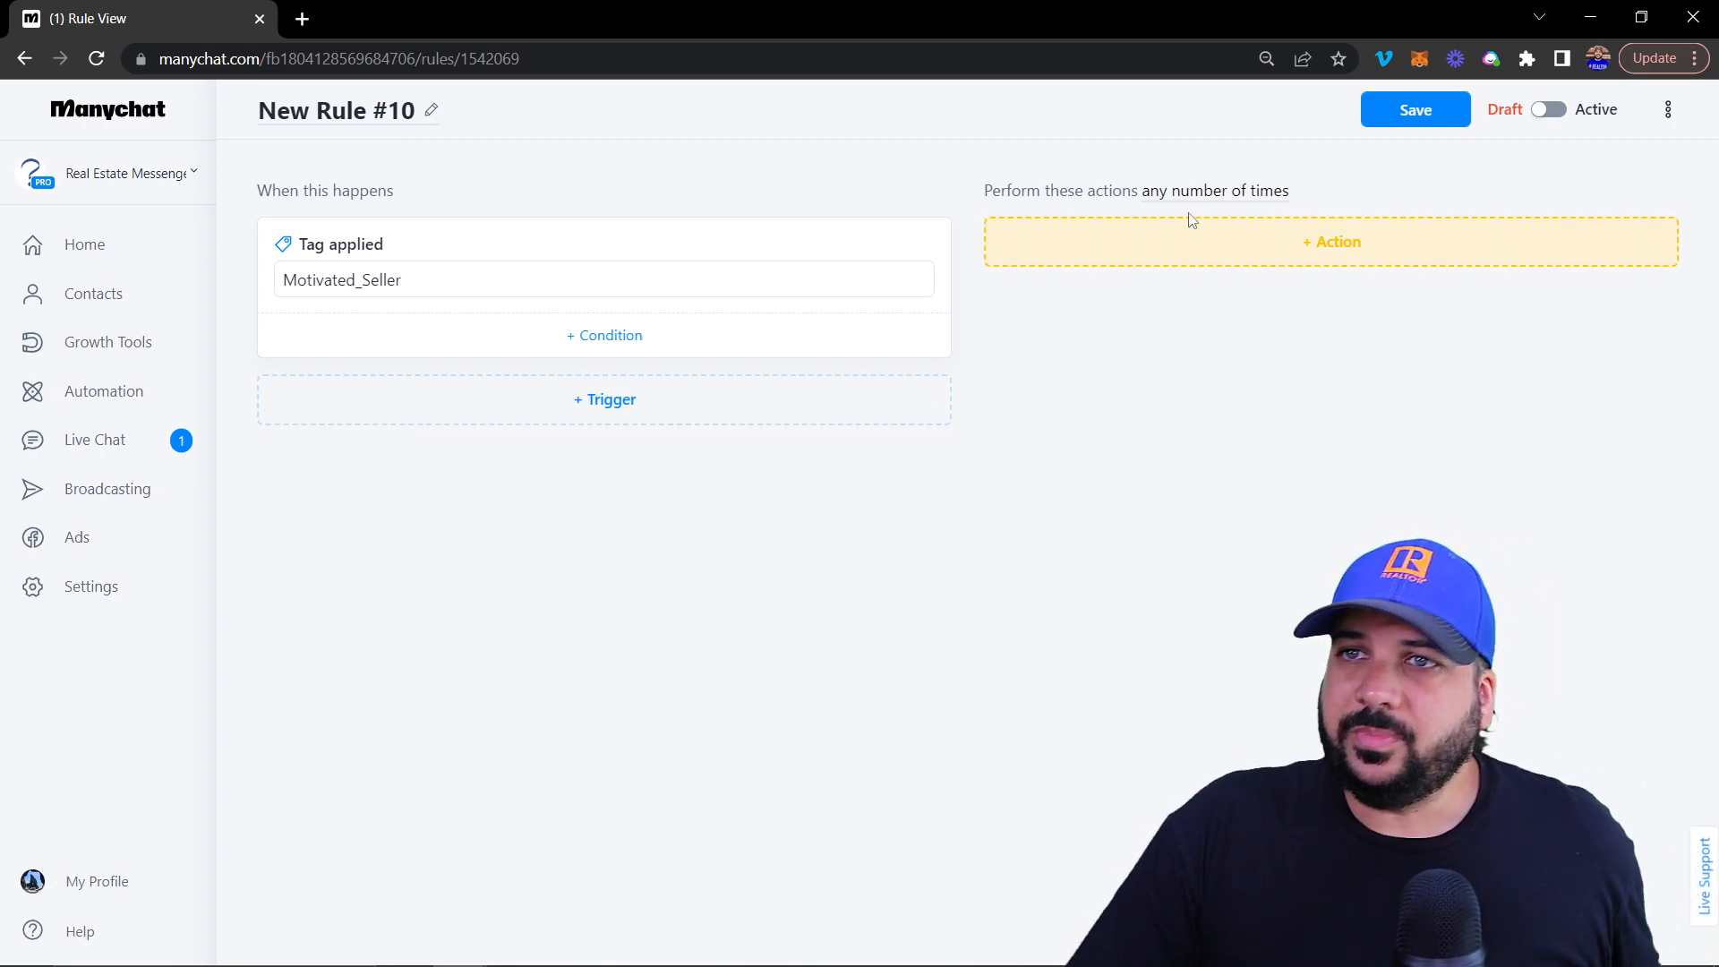